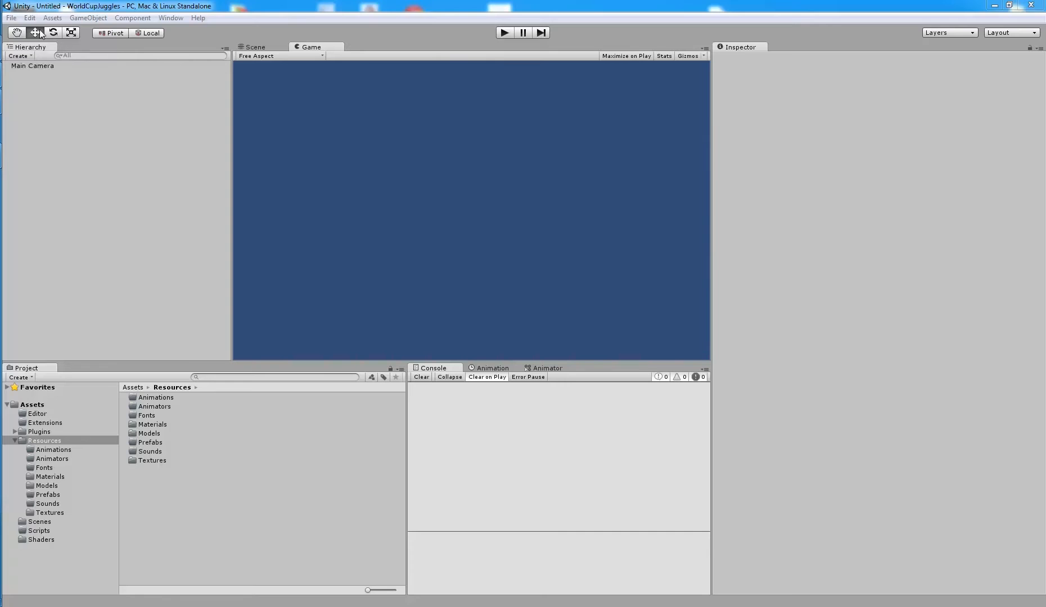
Start a new project and browse to the Unity Projects folder for its location
click(11, 18)
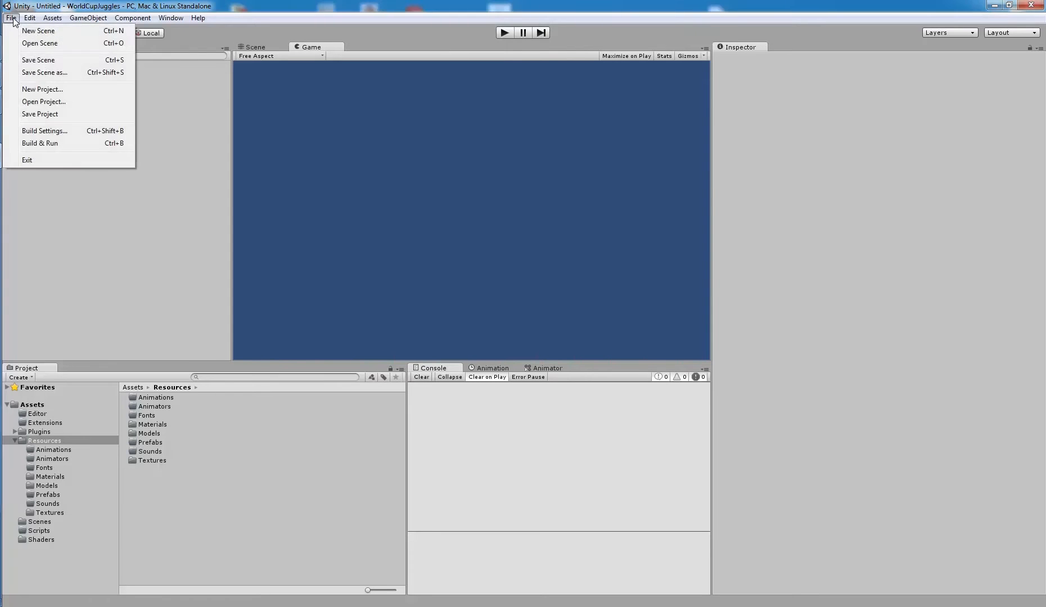
click(49, 89)
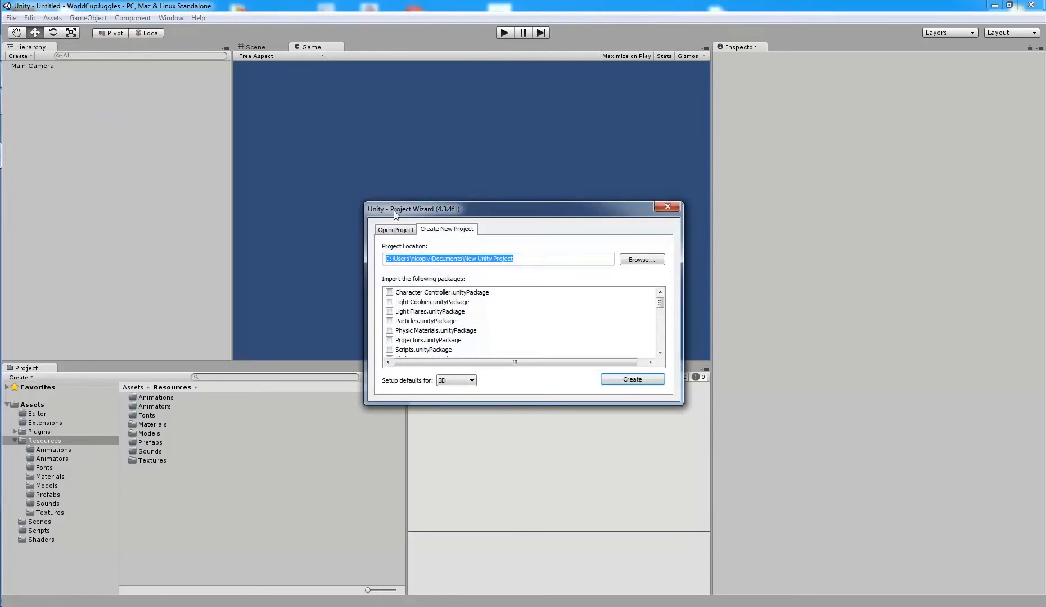
drag(459, 214, 447, 180)
click(630, 226)
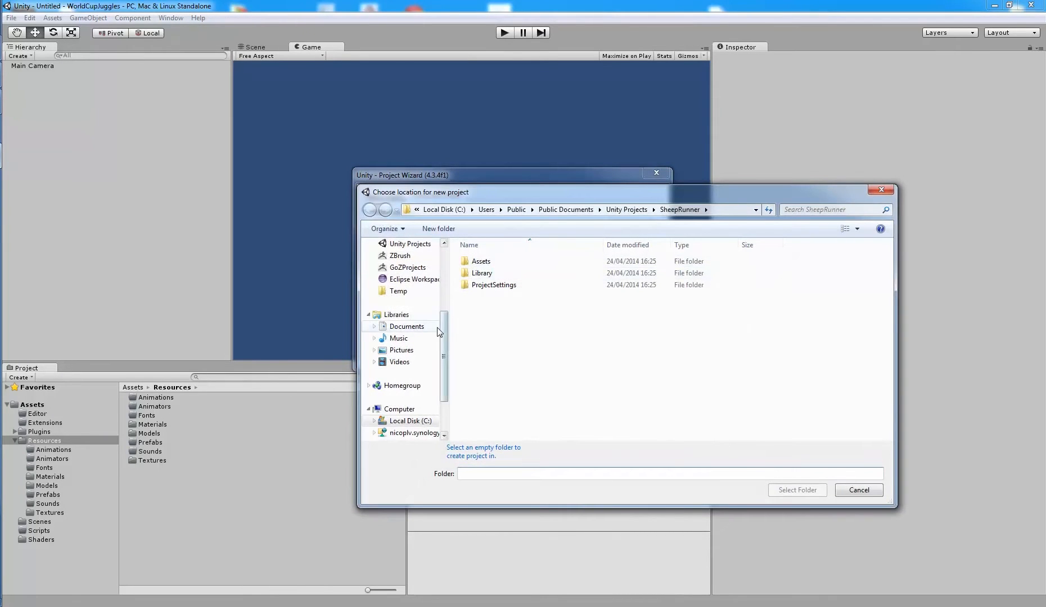
drag(445, 324, 446, 296)
click(420, 305)
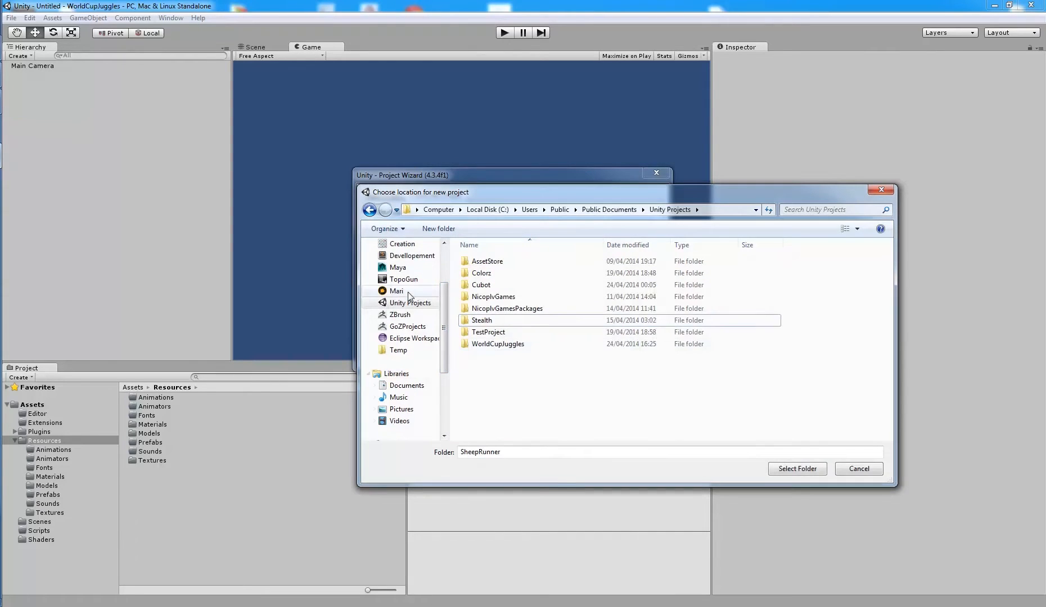
Make a folder named SheepRunner, choose it as the project location and create the project with 3D defaults
click(439, 228)
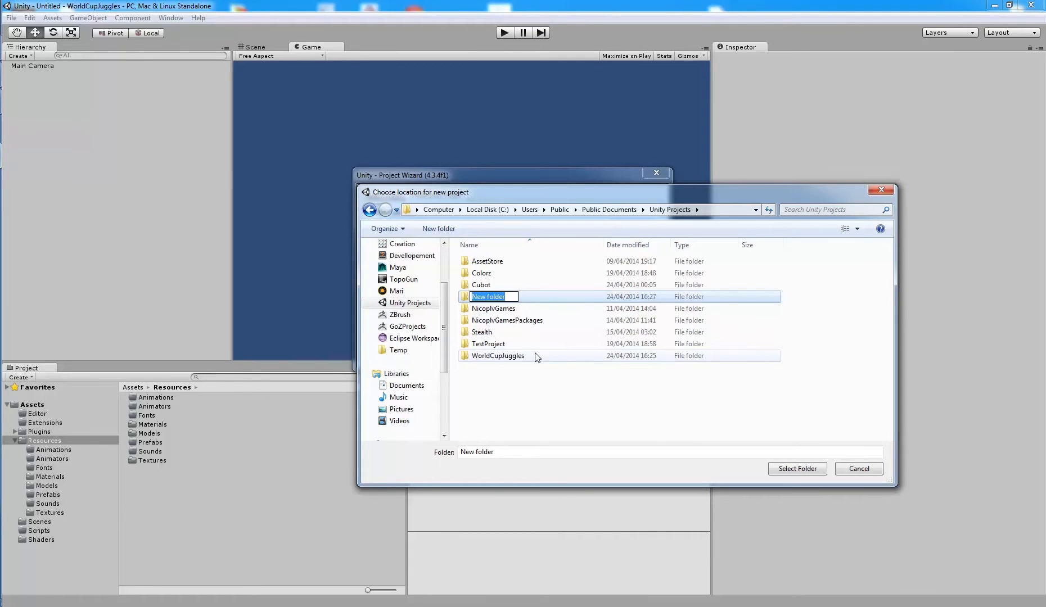
text(SheepRunner)
key(Return)
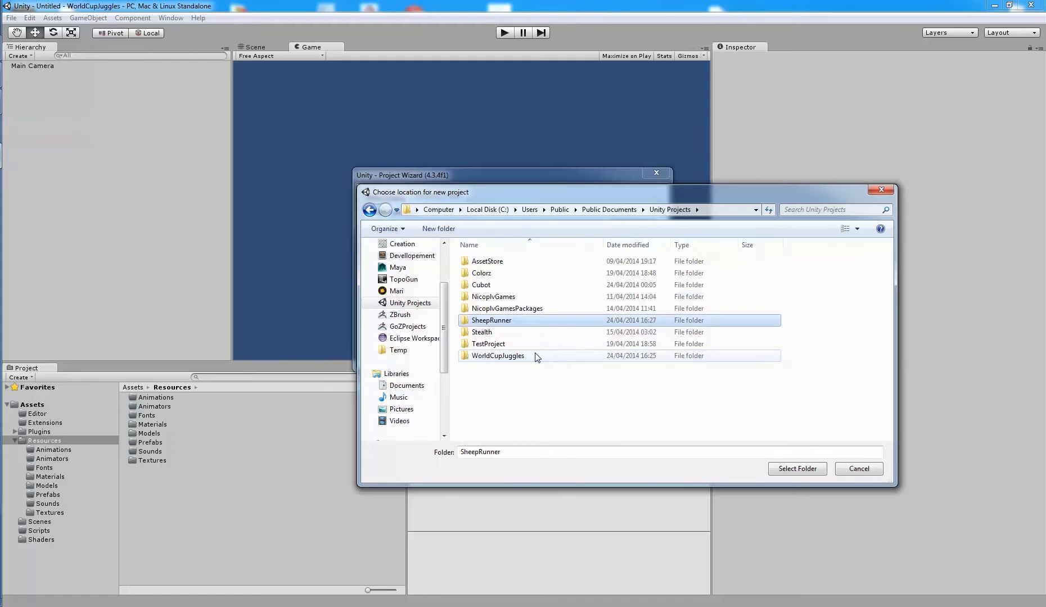
key(Return)
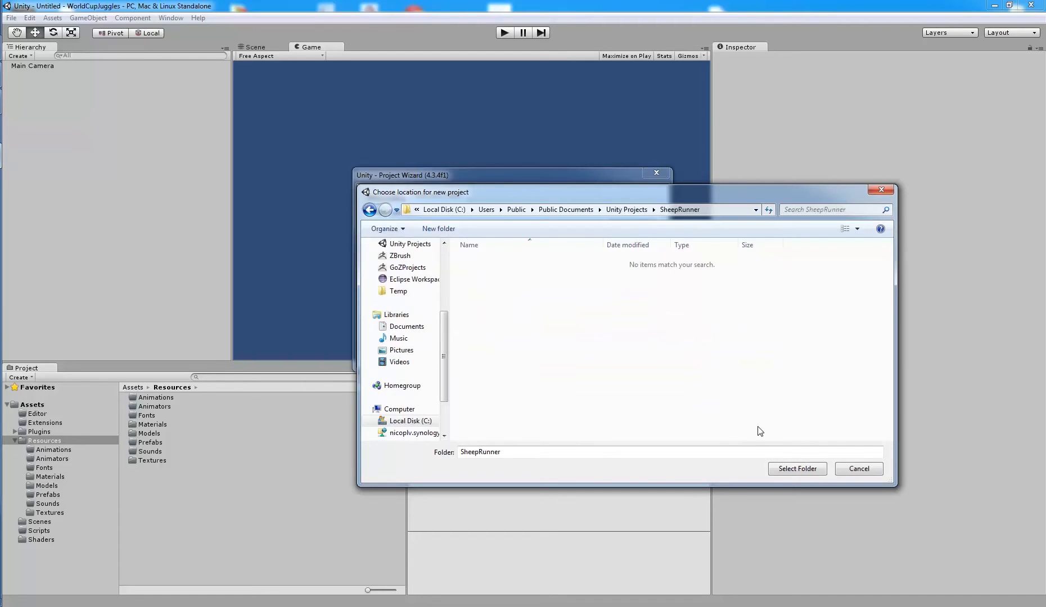
click(792, 468)
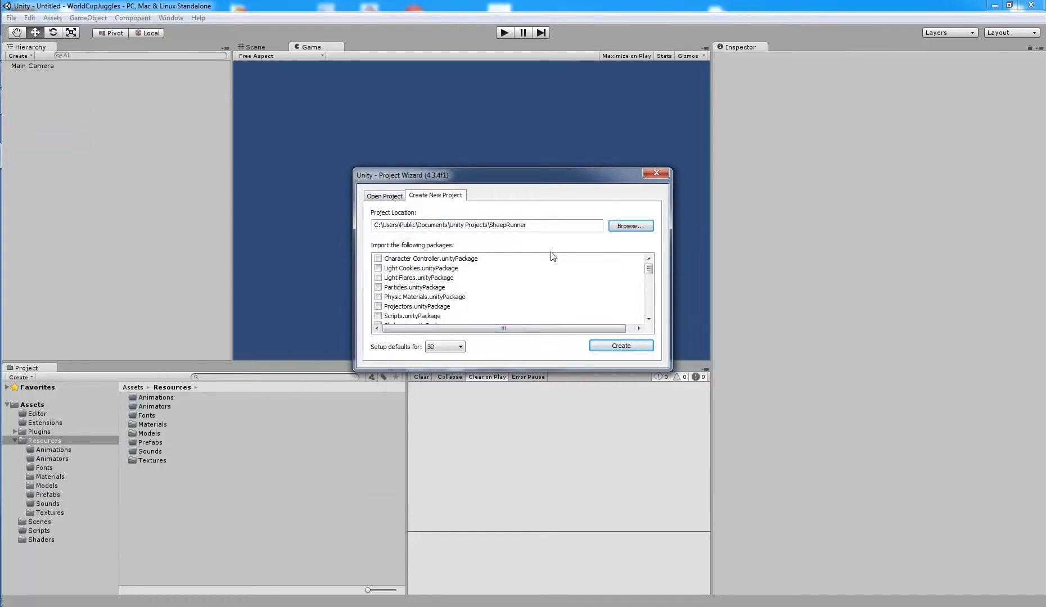
click(625, 348)
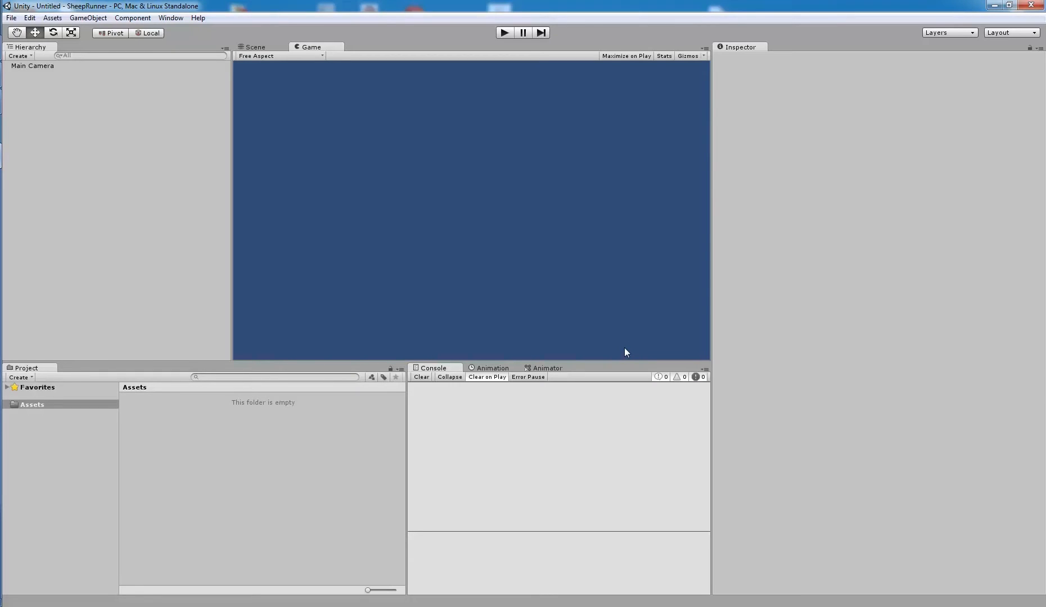
right_click(157, 430)
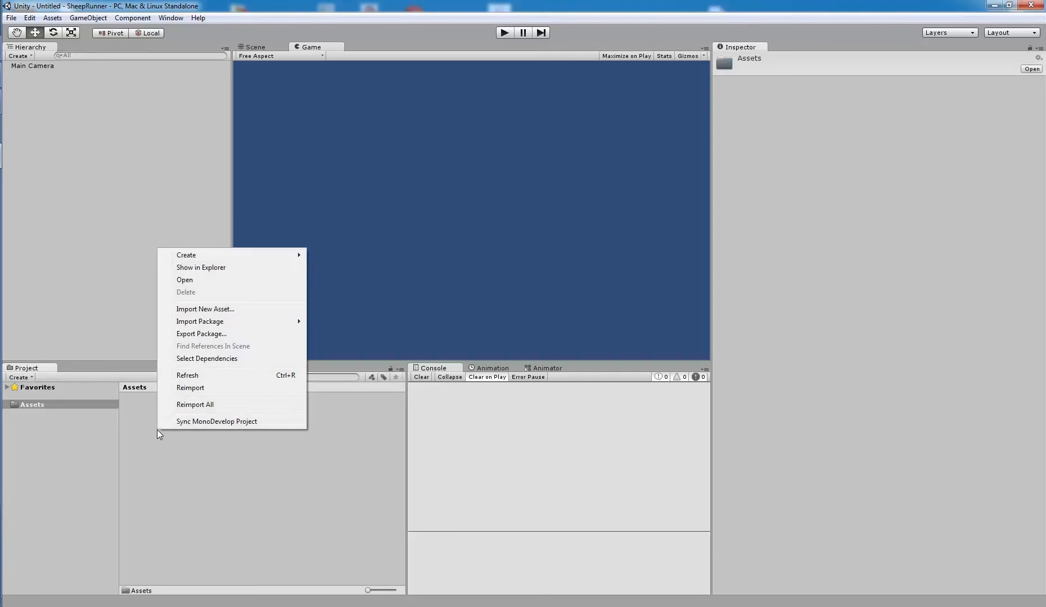
click(164, 478)
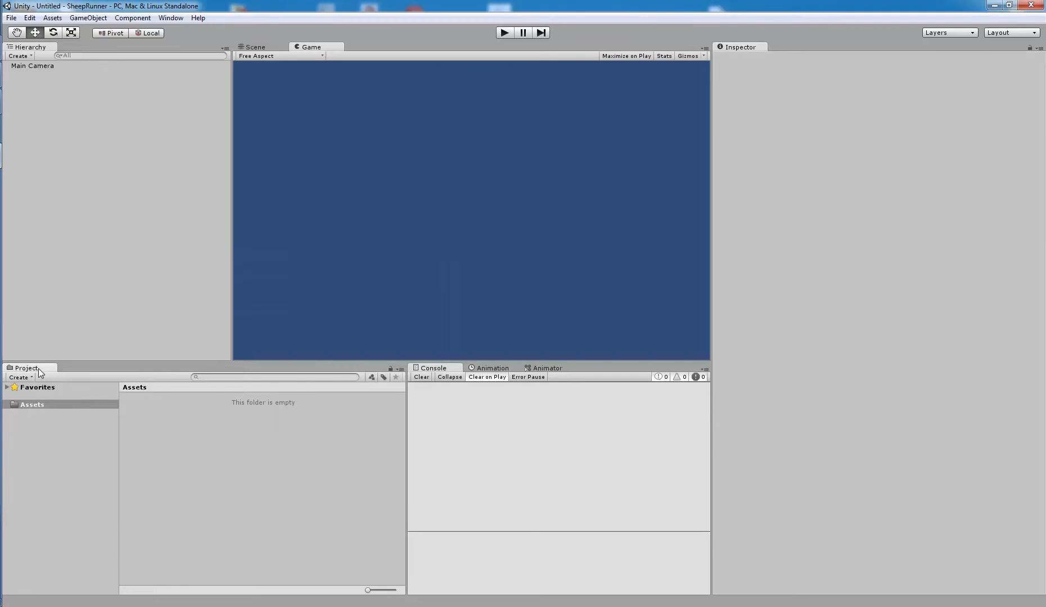
Apply the Default window layout, then dock the Console beside the Project panel and widen it to about half the shared area
click(171, 17)
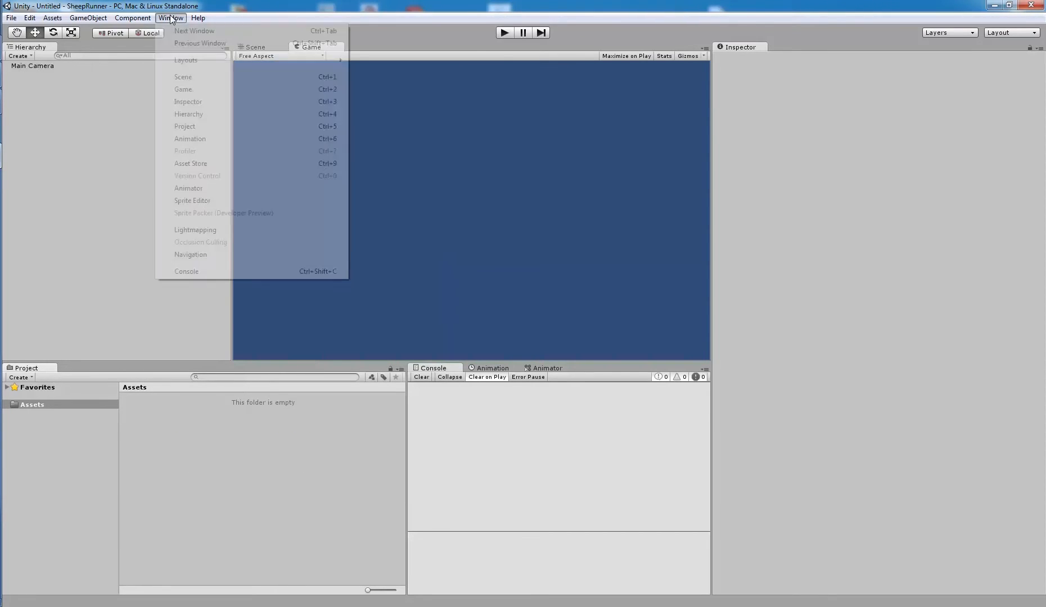
mouse_move(196, 60)
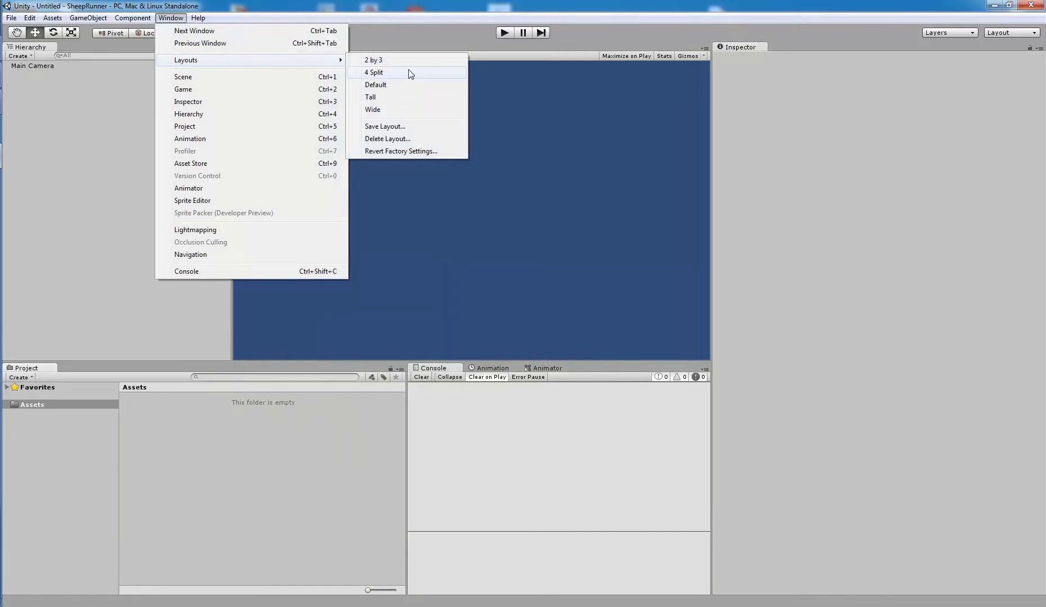
click(408, 84)
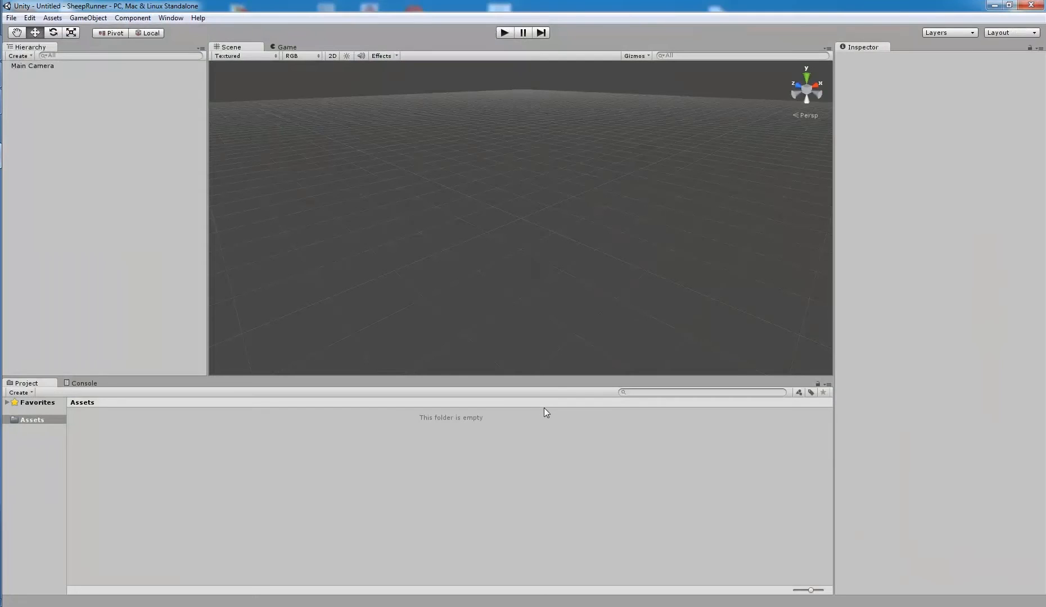
drag(84, 382, 771, 476)
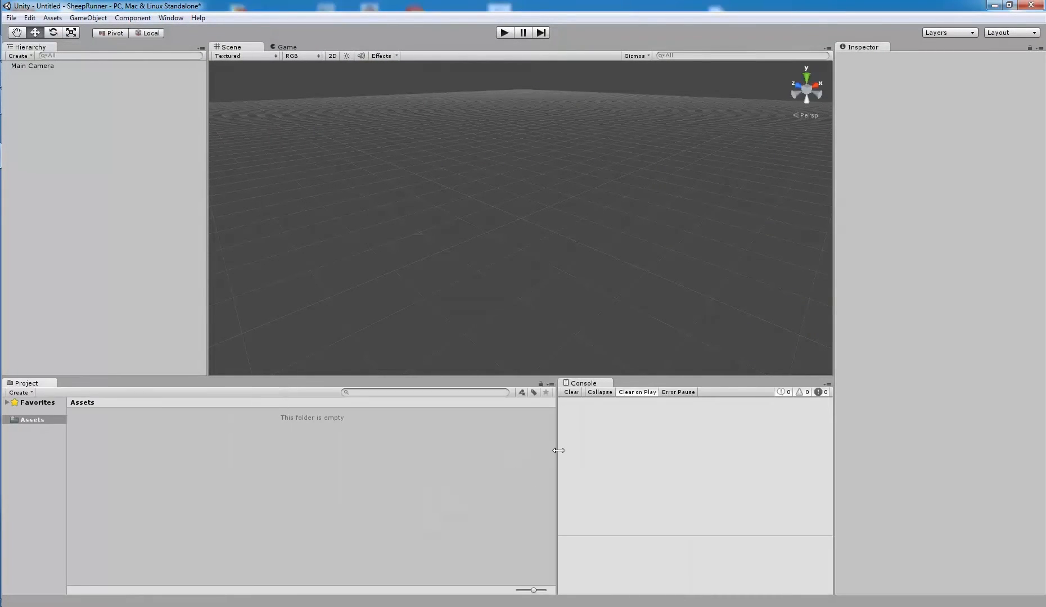
drag(556, 453, 418, 462)
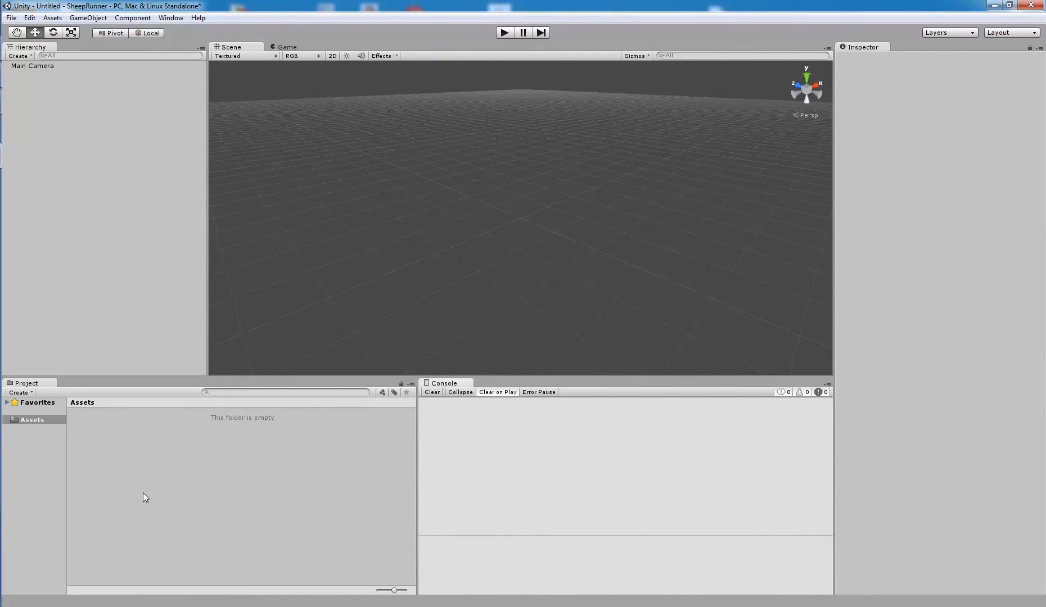
Open the Animation window and dock it in the same group as the Console
click(171, 18)
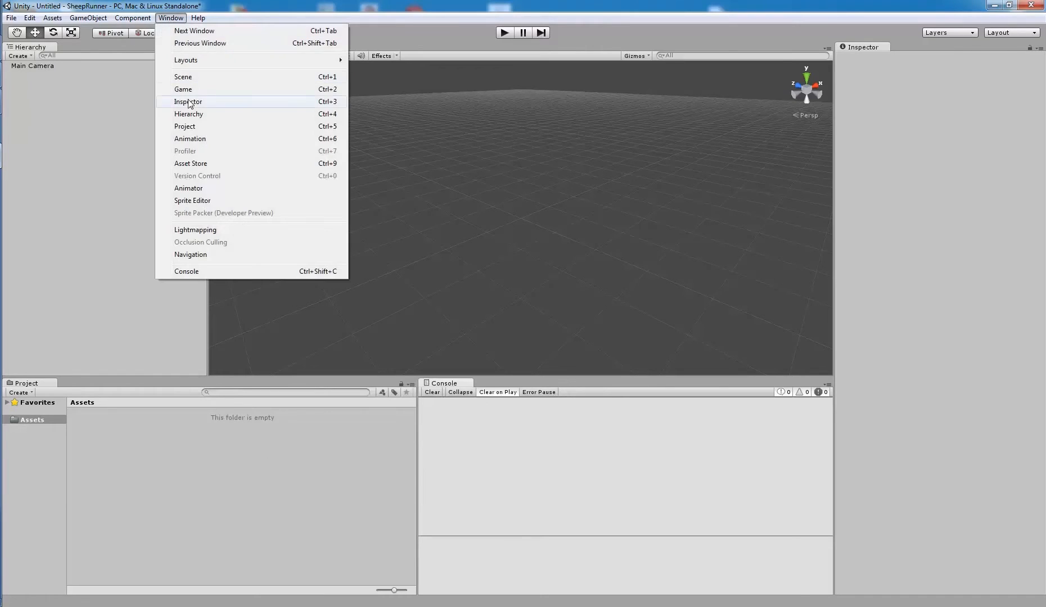
click(208, 140)
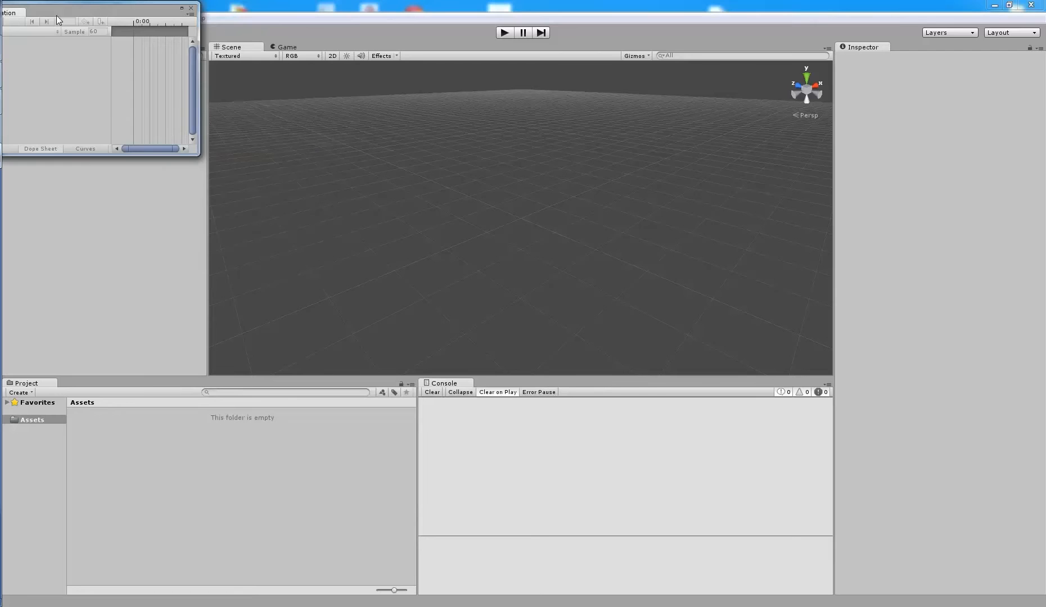
drag(61, 13, 497, 388)
Open the Animator window, dock it next to the Animation window, and bring the Console back to the front
click(147, 20)
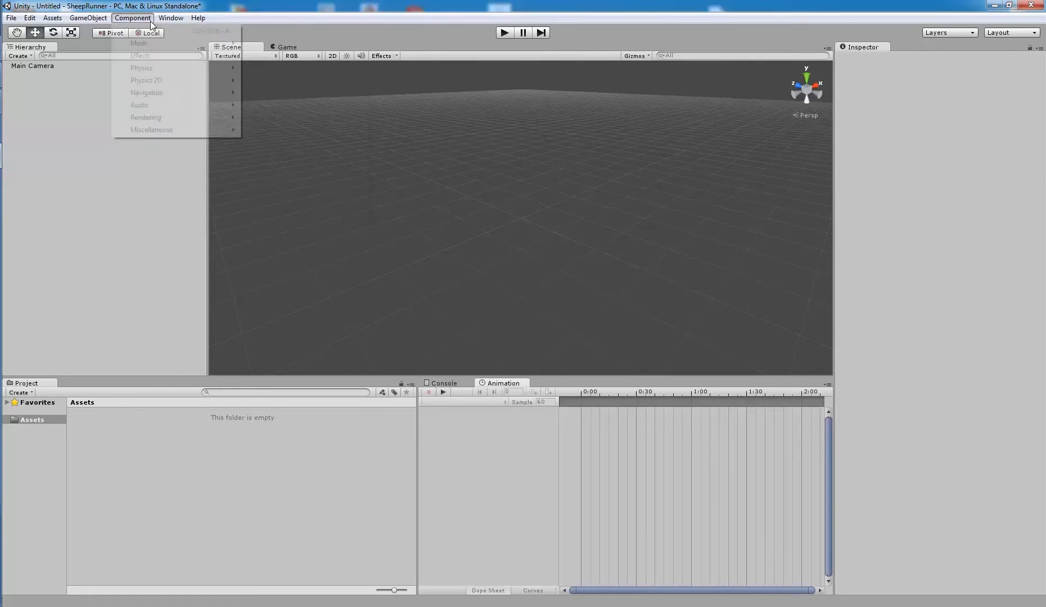
mouse_move(166, 21)
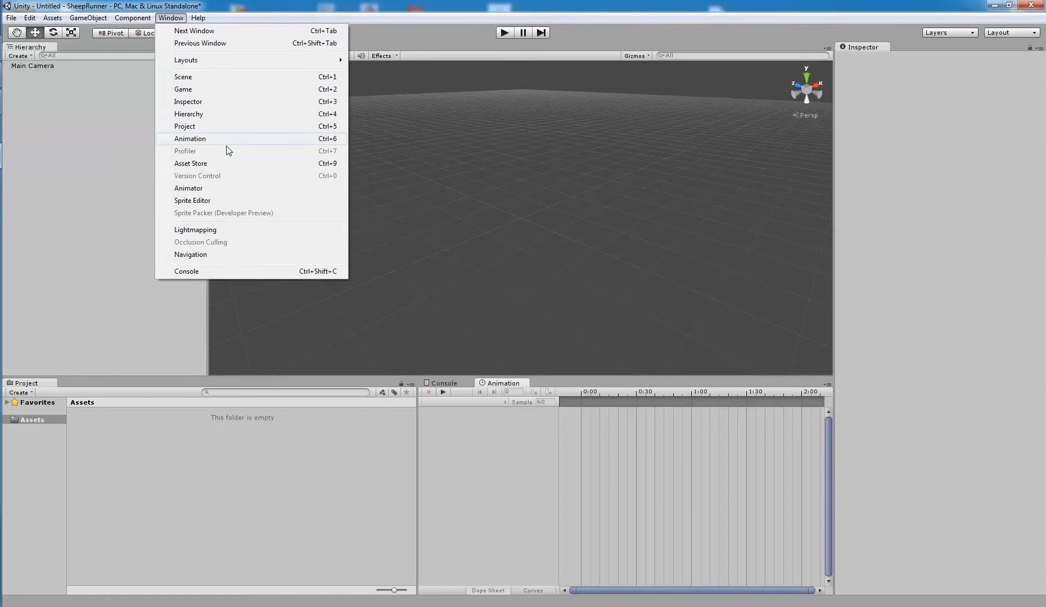
click(235, 189)
drag(346, 48, 535, 387)
click(516, 384)
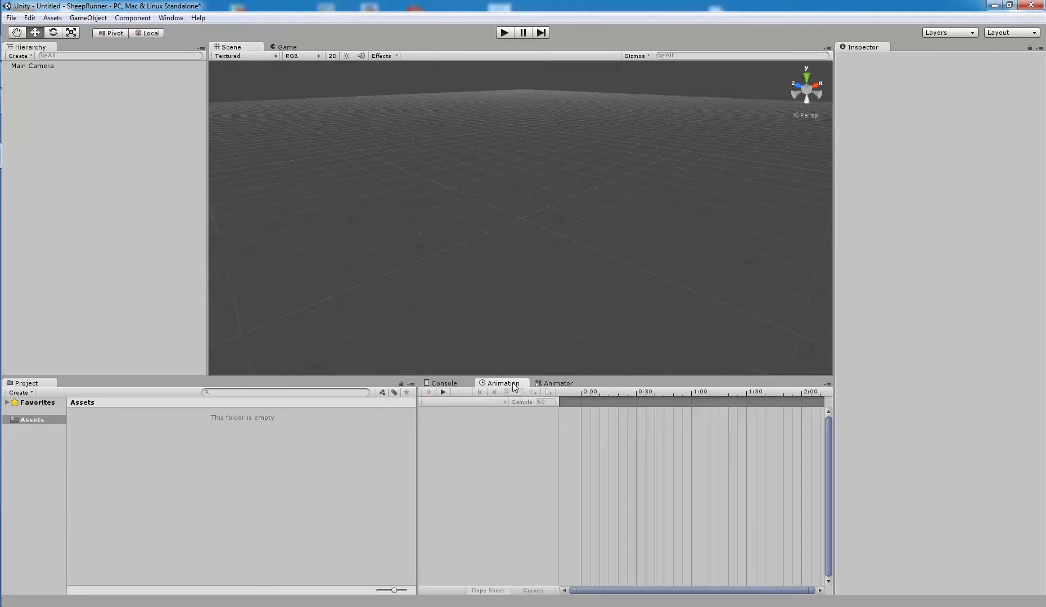
click(468, 388)
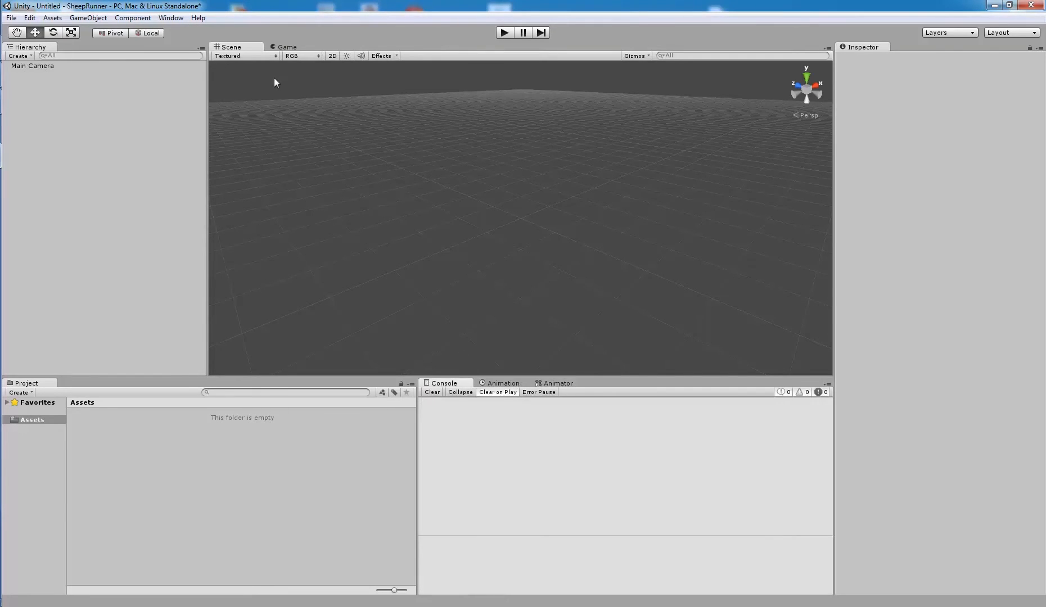
scroll(462, 169, up, 5)
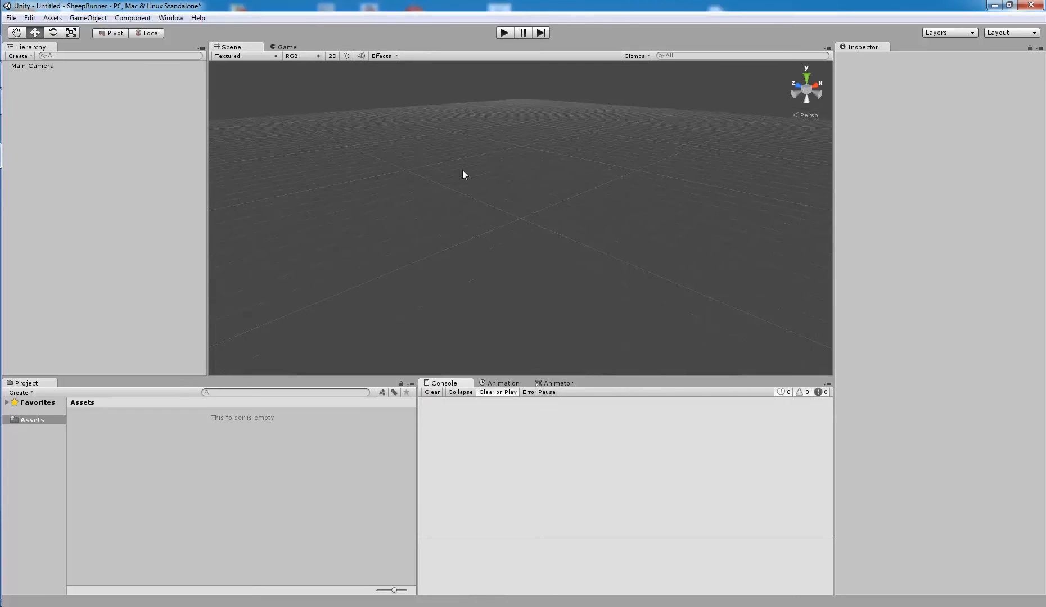
scroll(462, 162, up, 3)
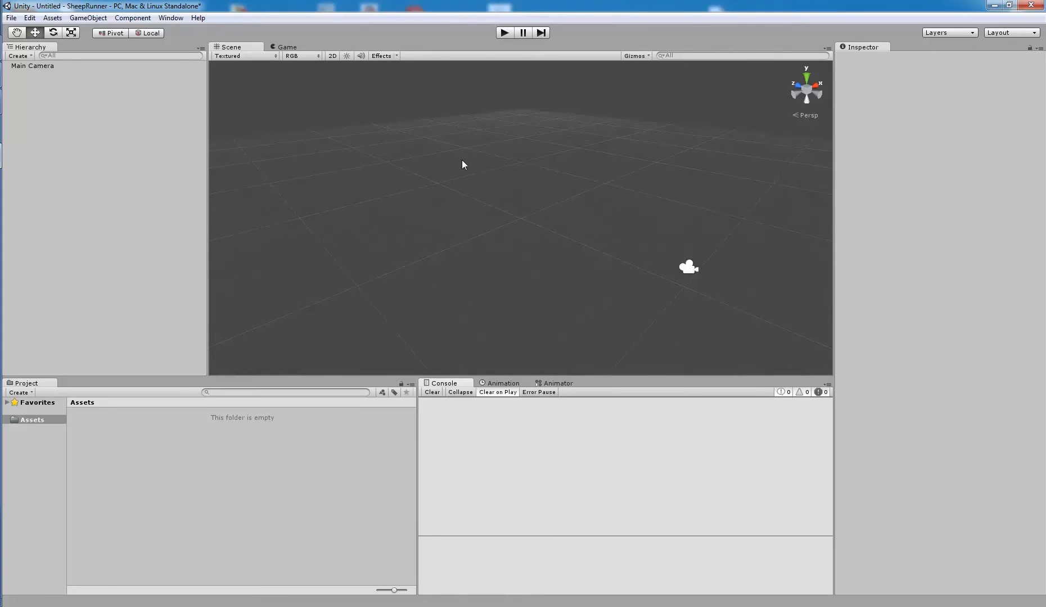
alt+drag(525, 239, 569, 276)
Create a folder named Resources inside Assets and reduce the asset icon size to the compact list display
right_click(134, 440)
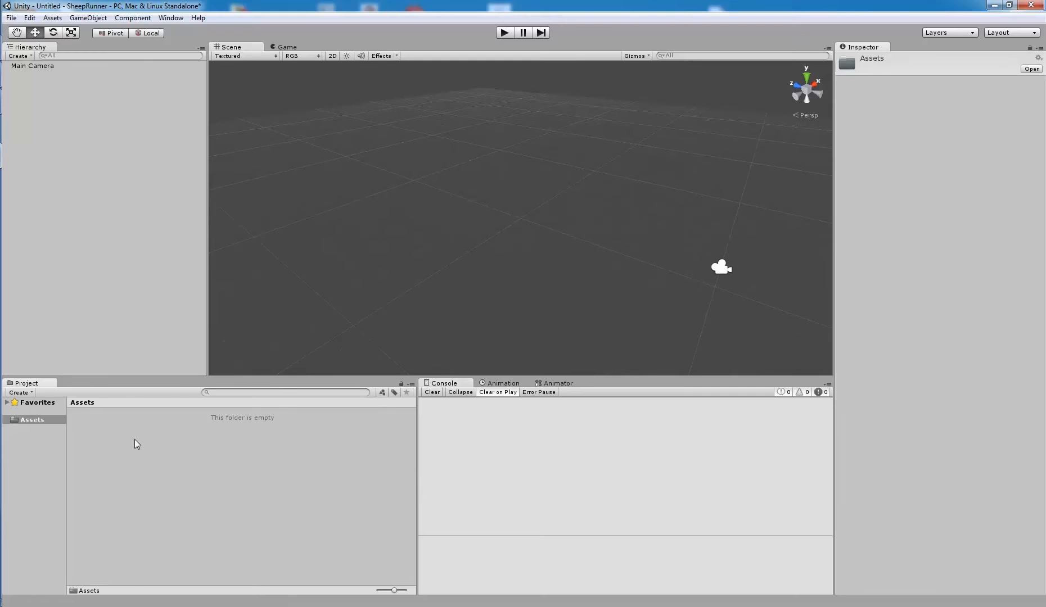
mouse_move(239, 265)
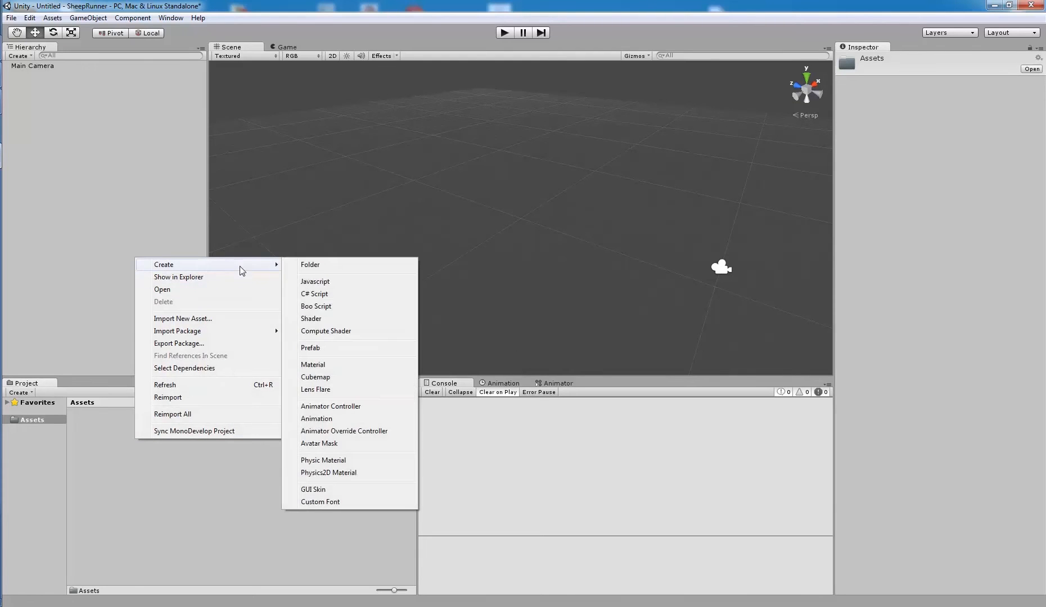
click(328, 268)
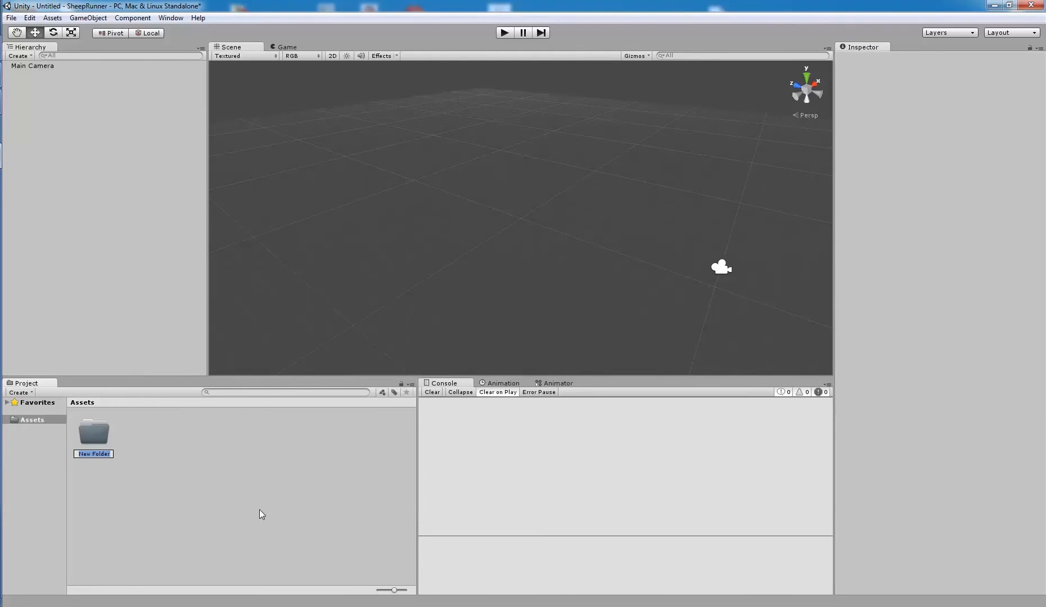
text(Resources)
key(Return)
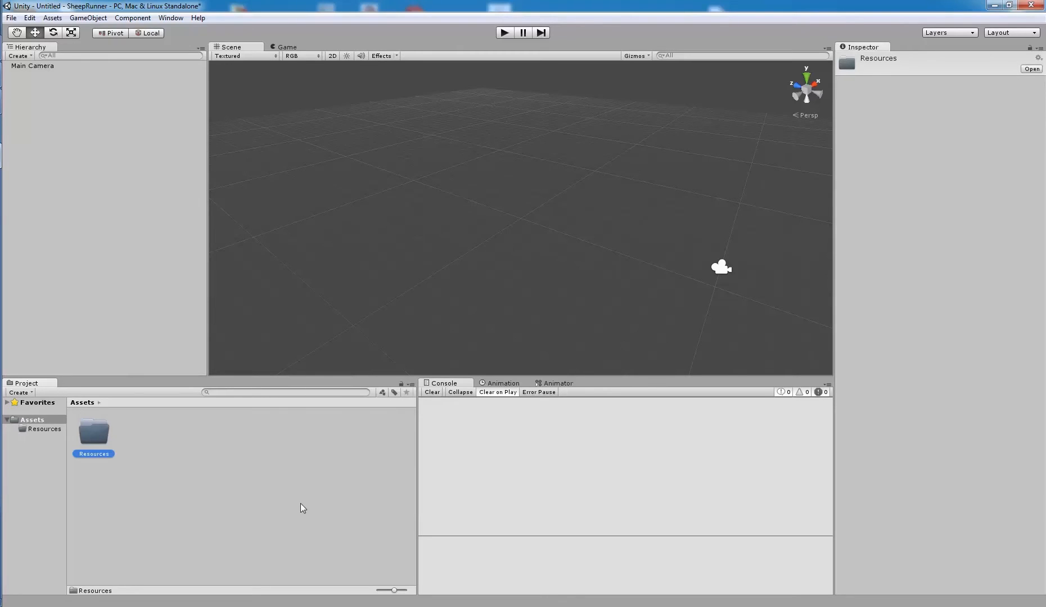
drag(395, 590, 331, 580)
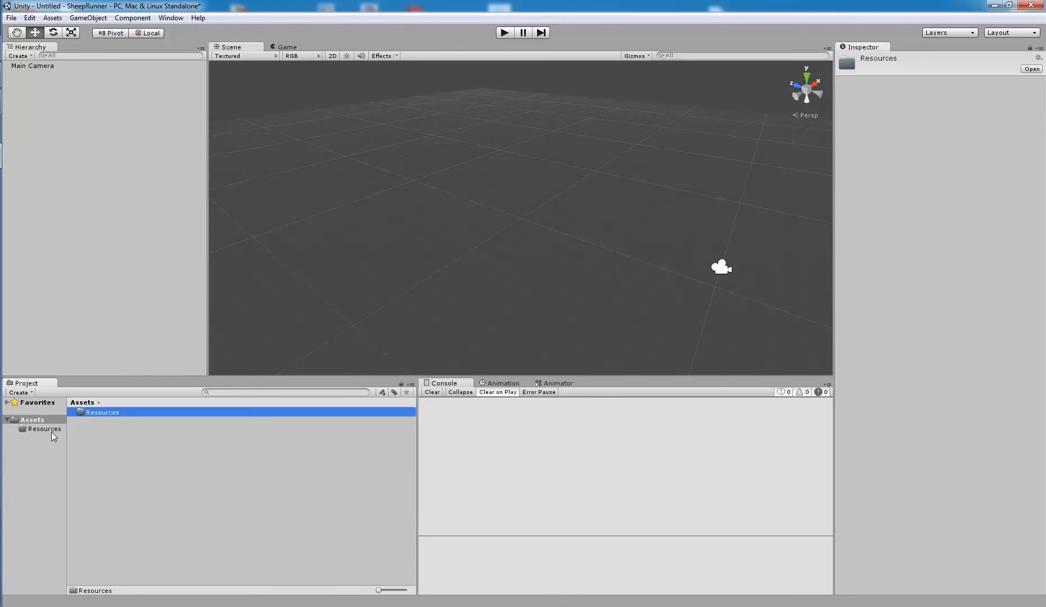
click(150, 457)
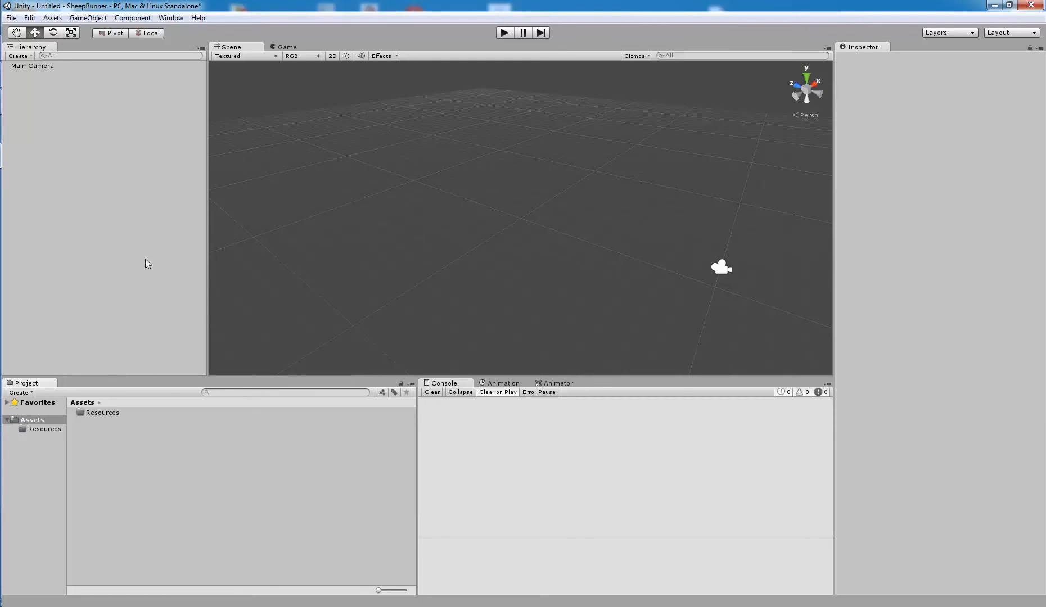
Switch to Windows Explorer and examine the Assets folder of the WorldCupJuggles project, including its Plugins subfolder
click(1, 48)
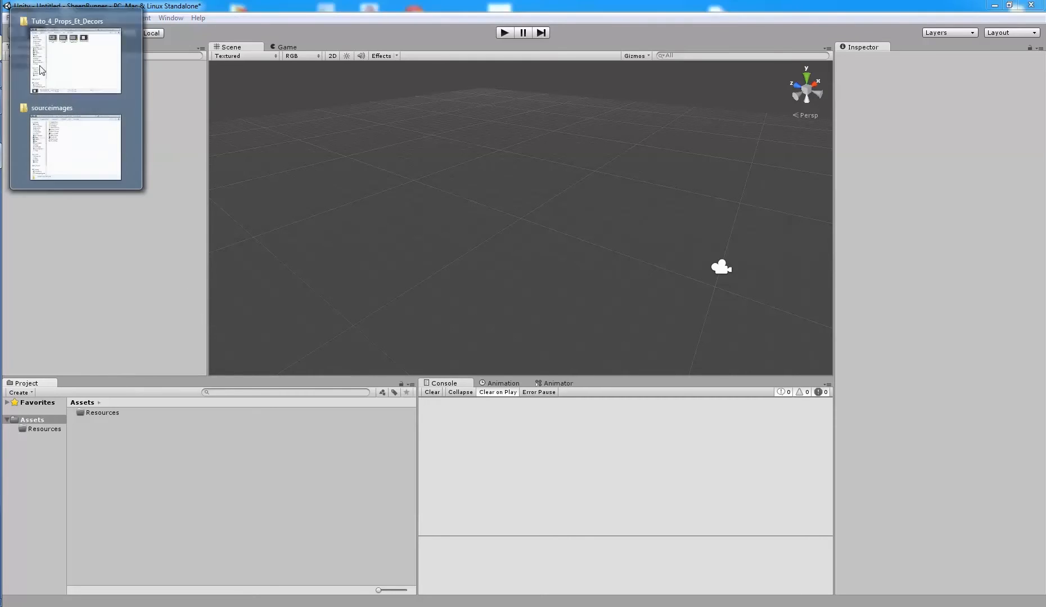
click(86, 130)
click(368, 261)
double_click(505, 236)
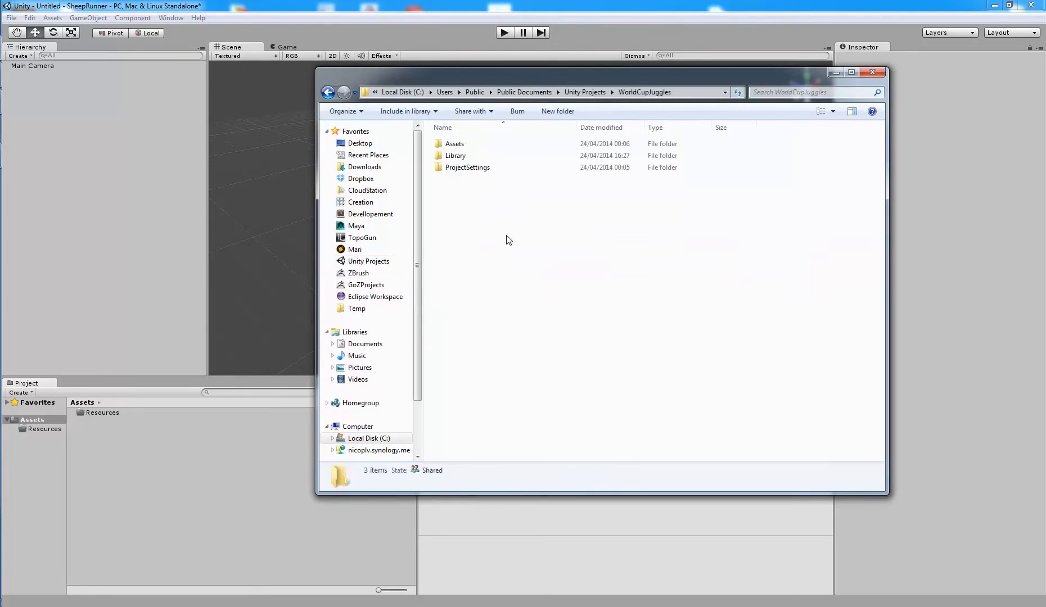
double_click(481, 147)
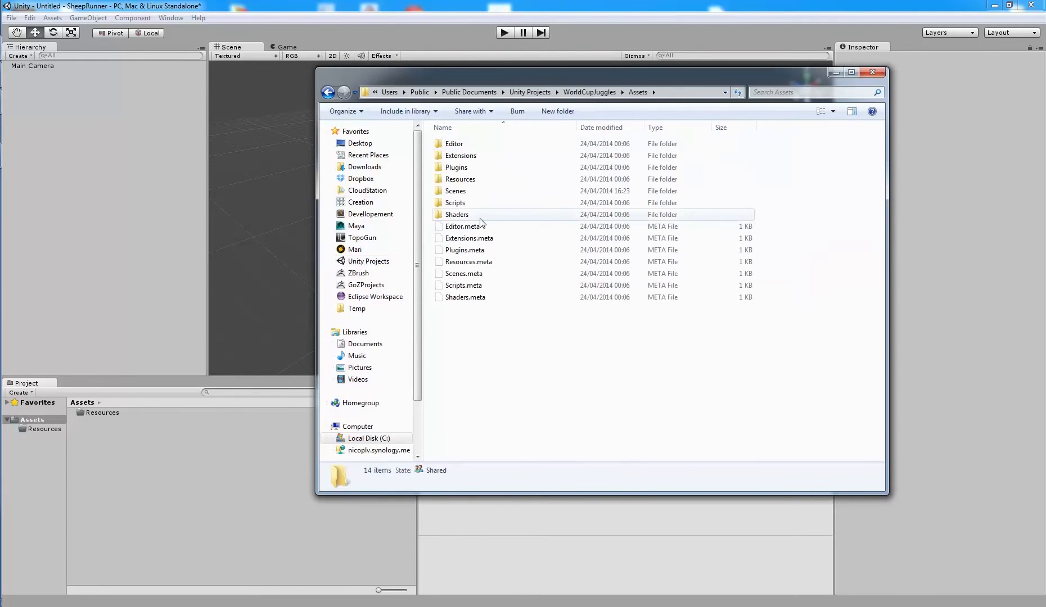
click(472, 181)
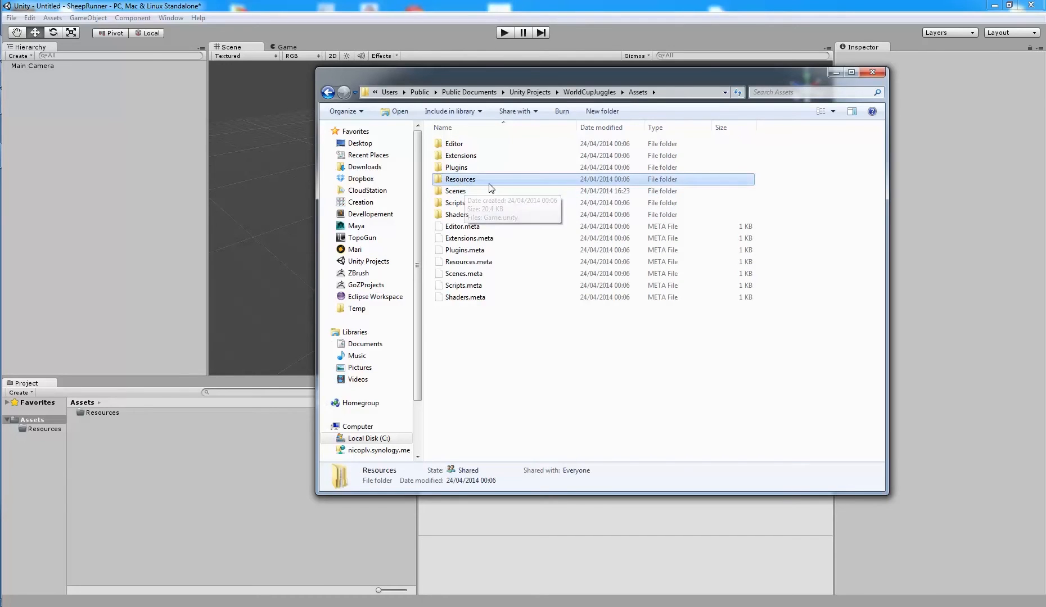
double_click(457, 168)
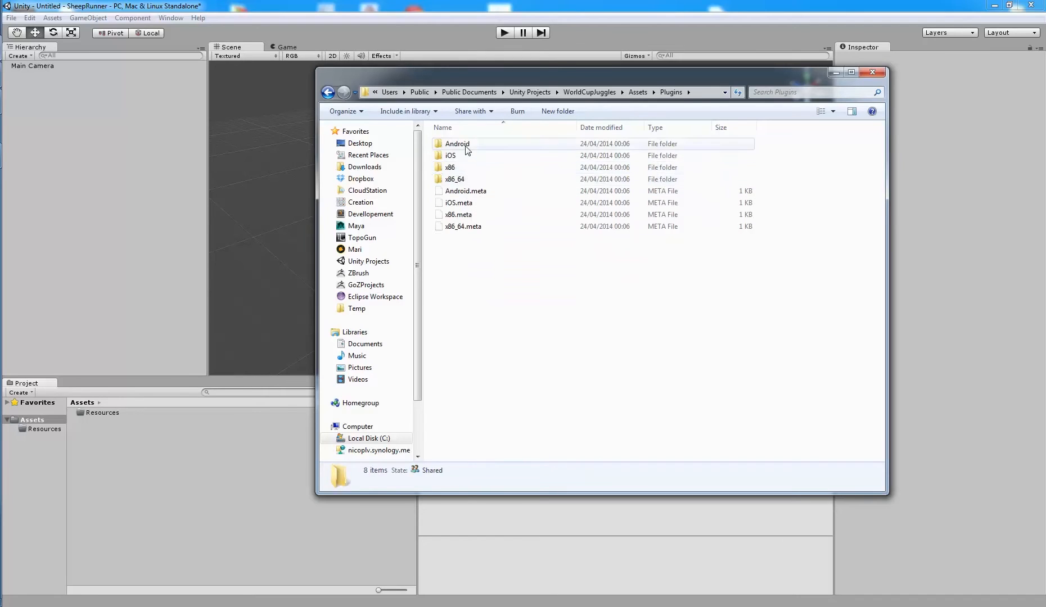
Examine the Editor and Resources folders of the WorldCupJuggles project, and close the Explorer window to return to Unity
click(328, 93)
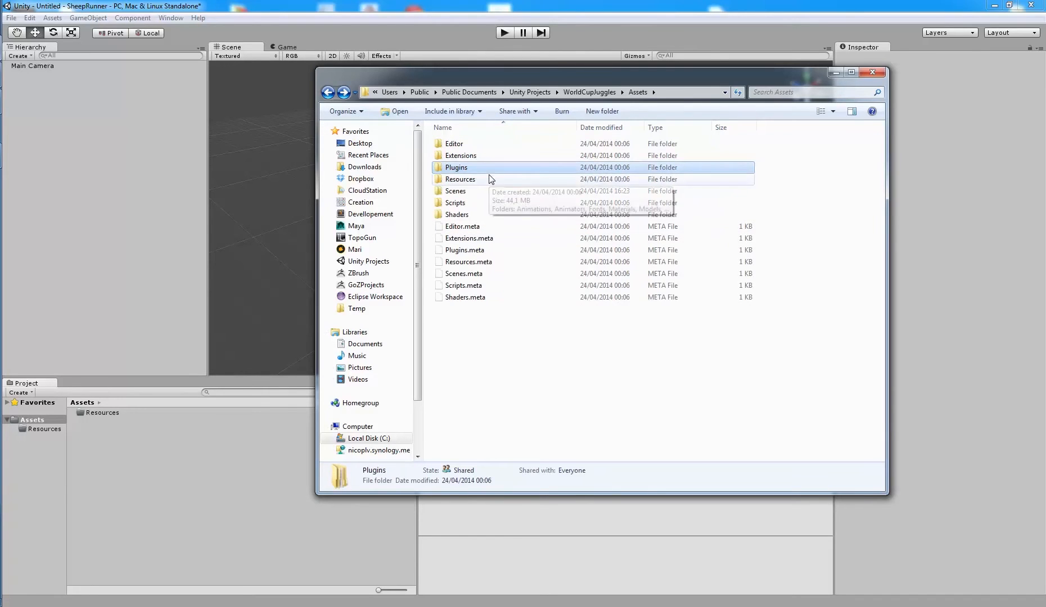
double_click(480, 145)
click(328, 93)
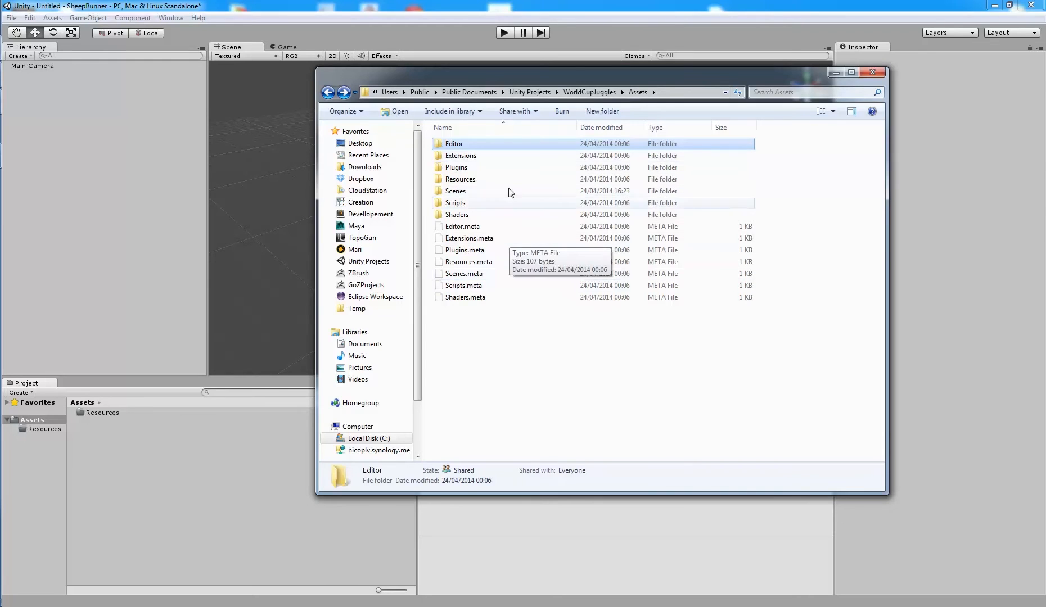
double_click(490, 179)
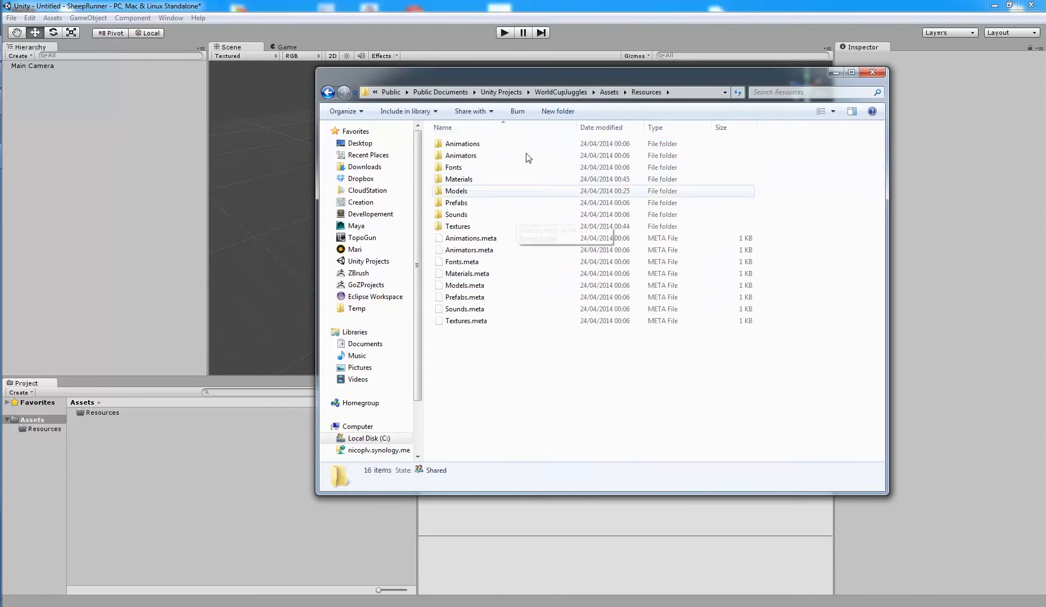
click(872, 72)
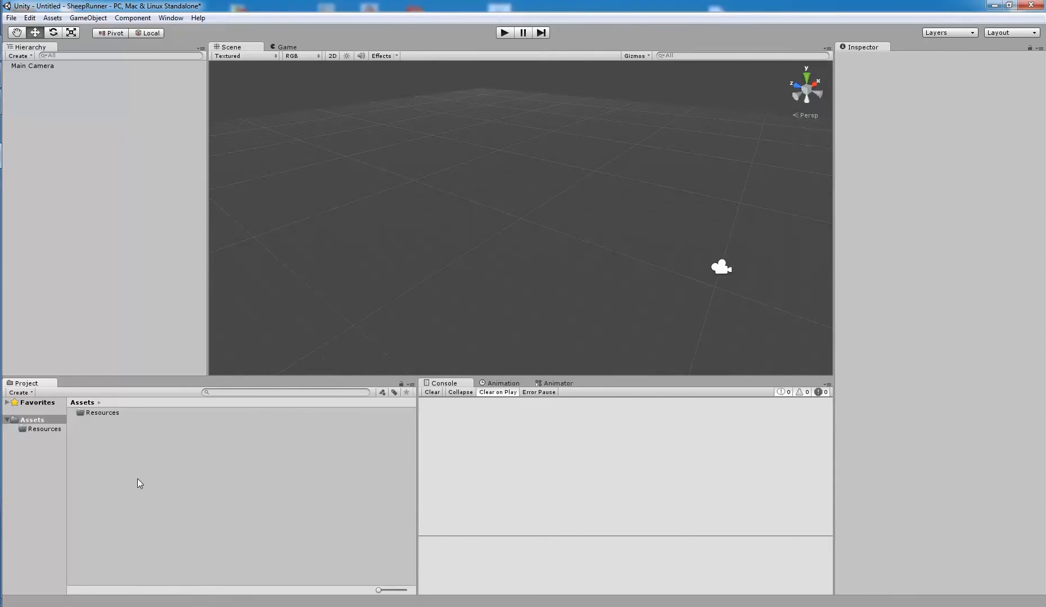
Create a folder named Scenes inside the Assets folder
right_click(127, 449)
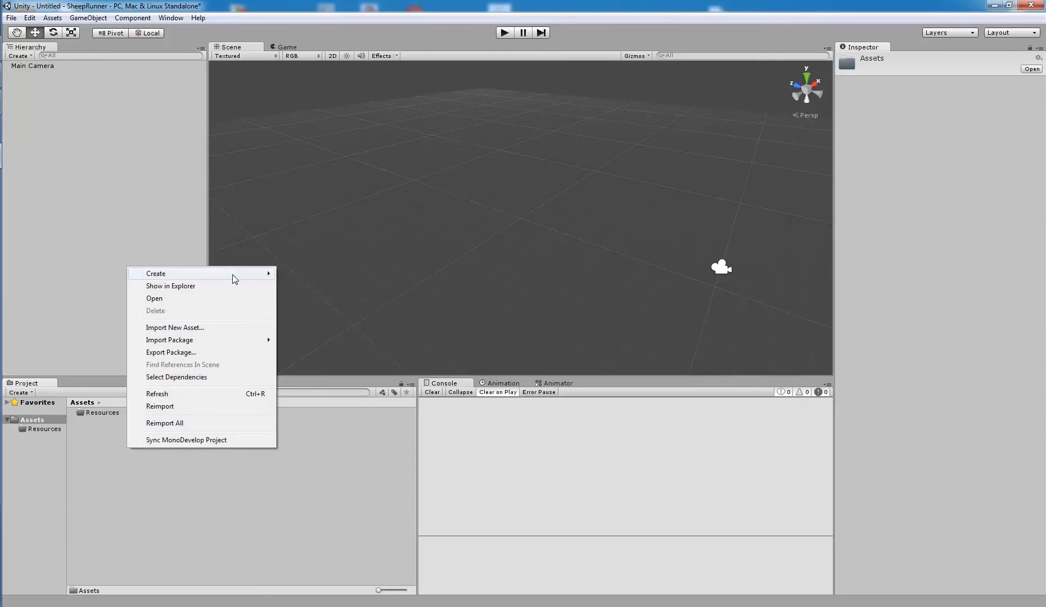
mouse_move(235, 279)
click(286, 274)
text(Scenes)
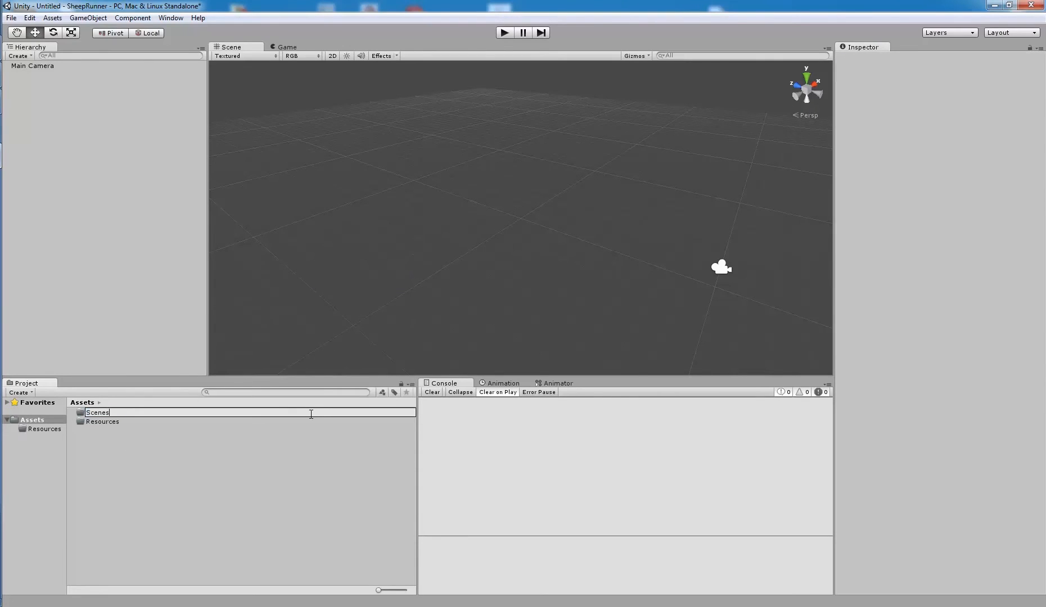
key(Return)
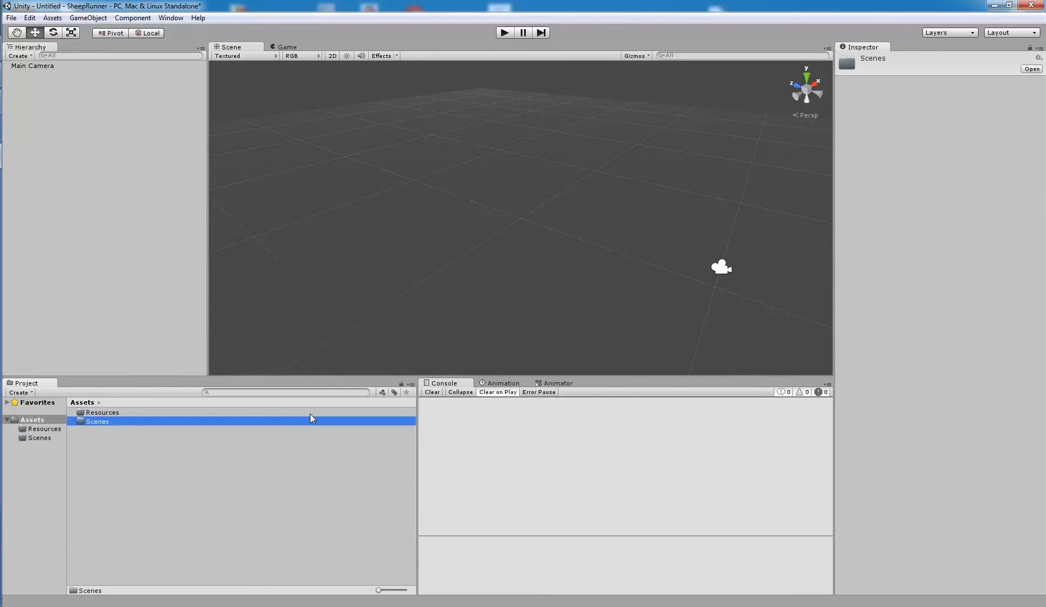
Create a folder named Shaders inside the Assets folder and clear the selection
right_click(192, 471)
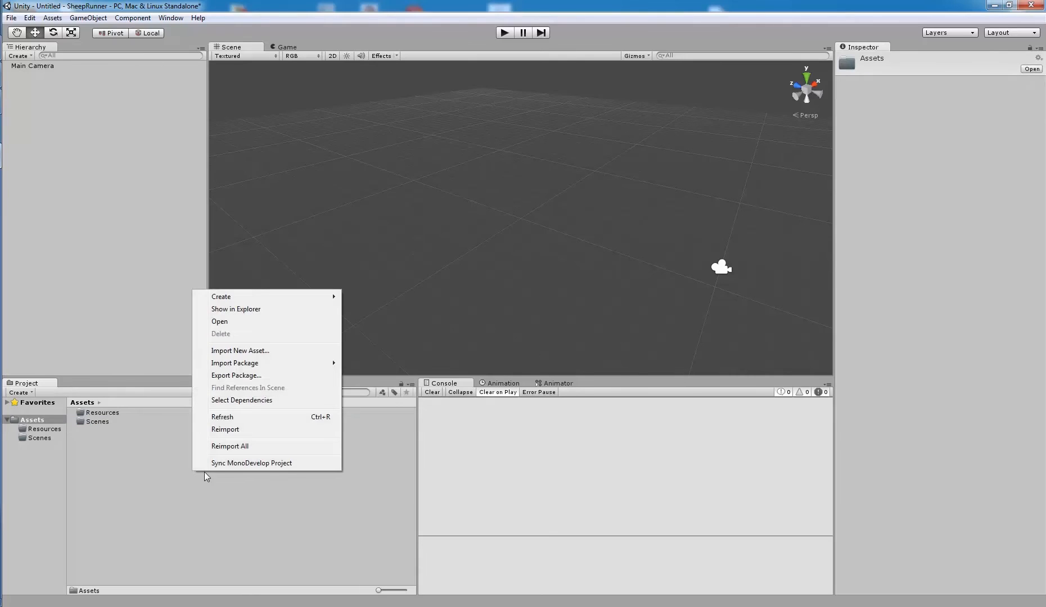
mouse_move(306, 297)
click(380, 302)
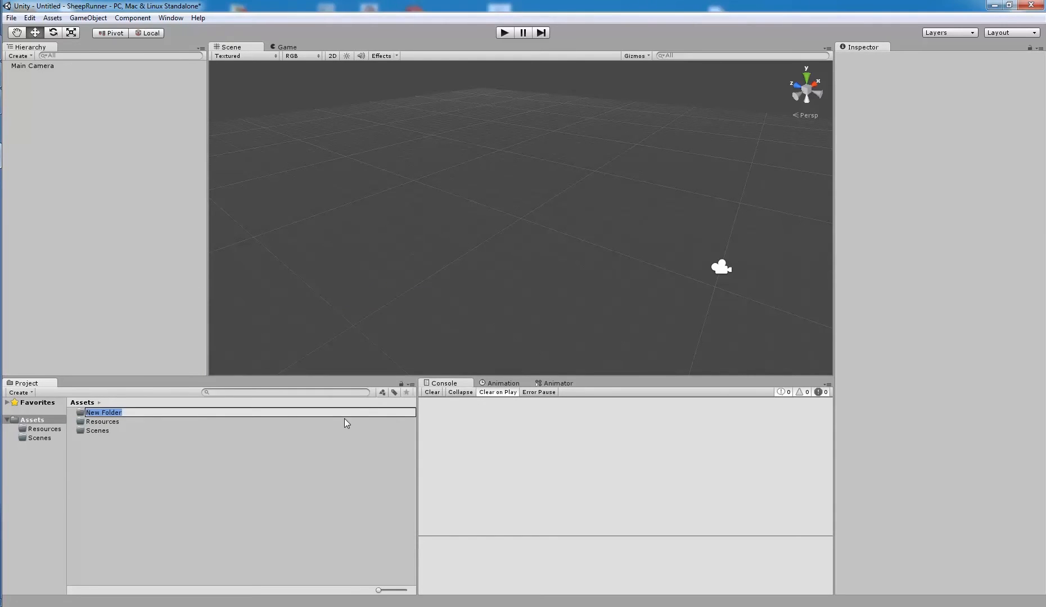
text(Shaders)
key(Return)
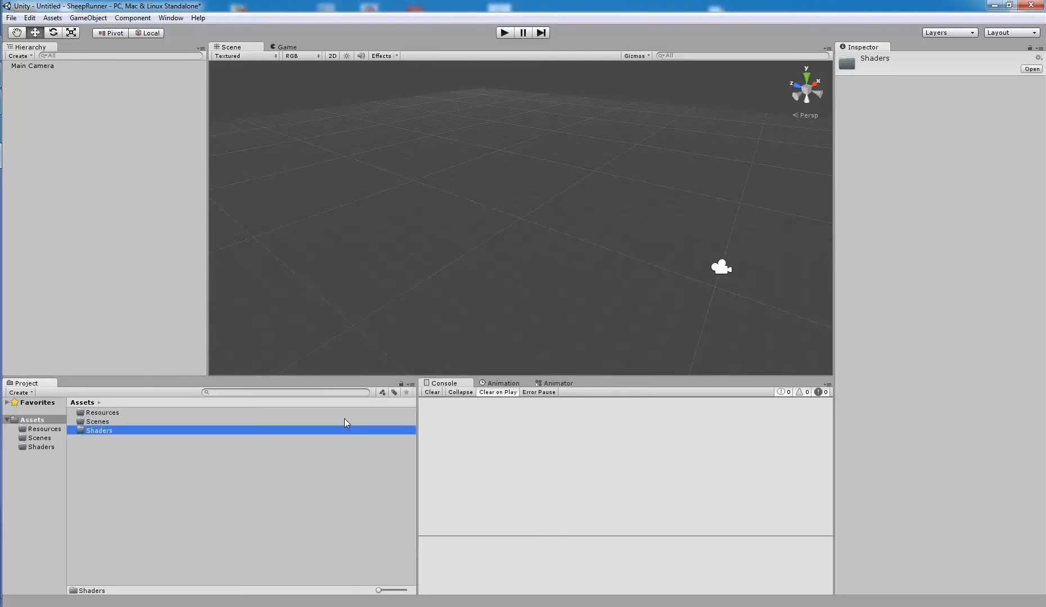
click(253, 479)
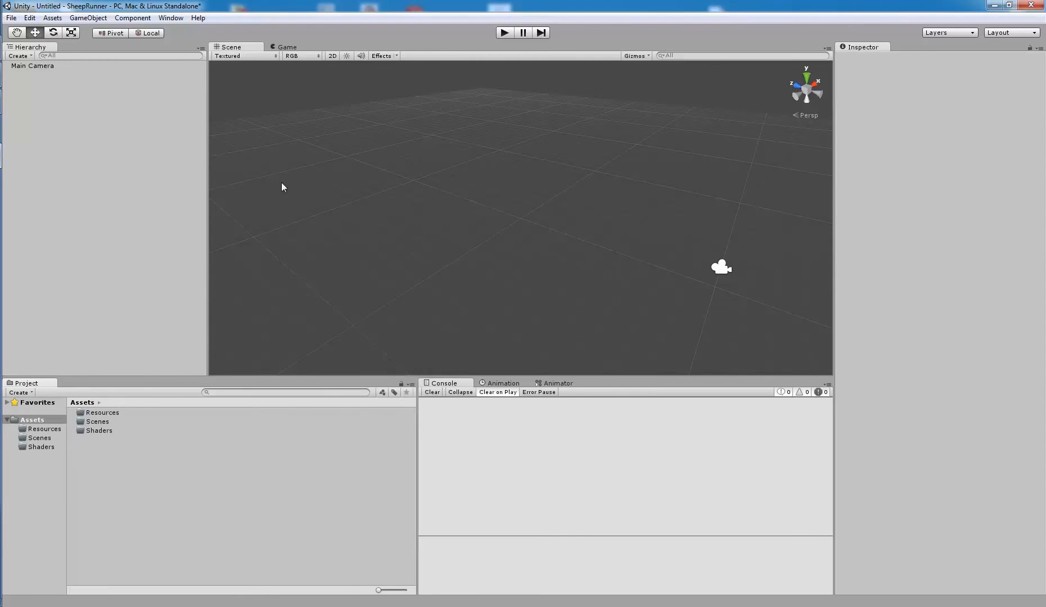
Open the Resources folder and create a subfolder named Models in it
double_click(107, 411)
right_click(148, 453)
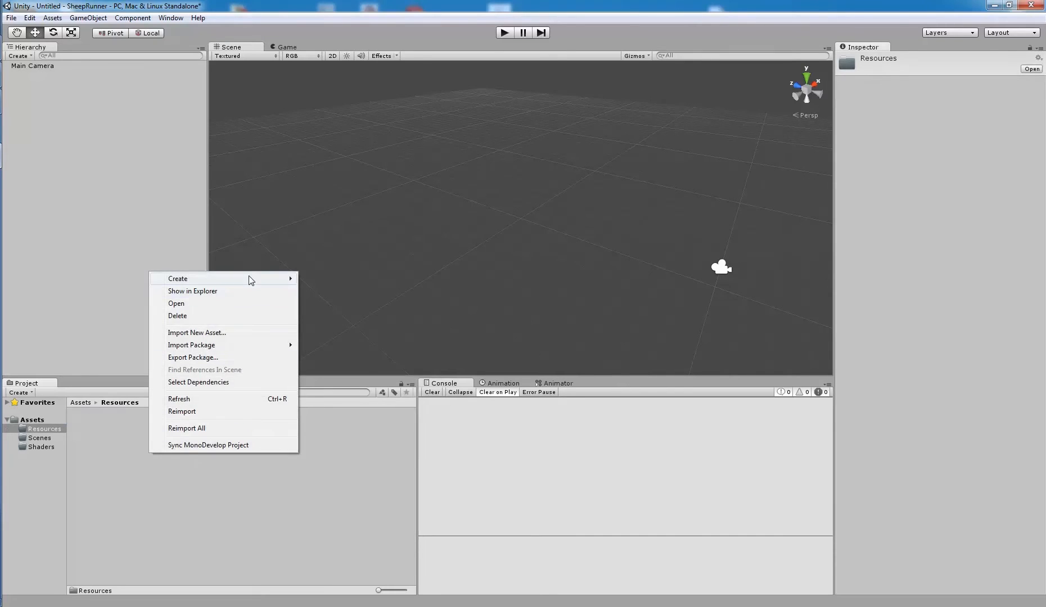
mouse_move(289, 279)
click(325, 279)
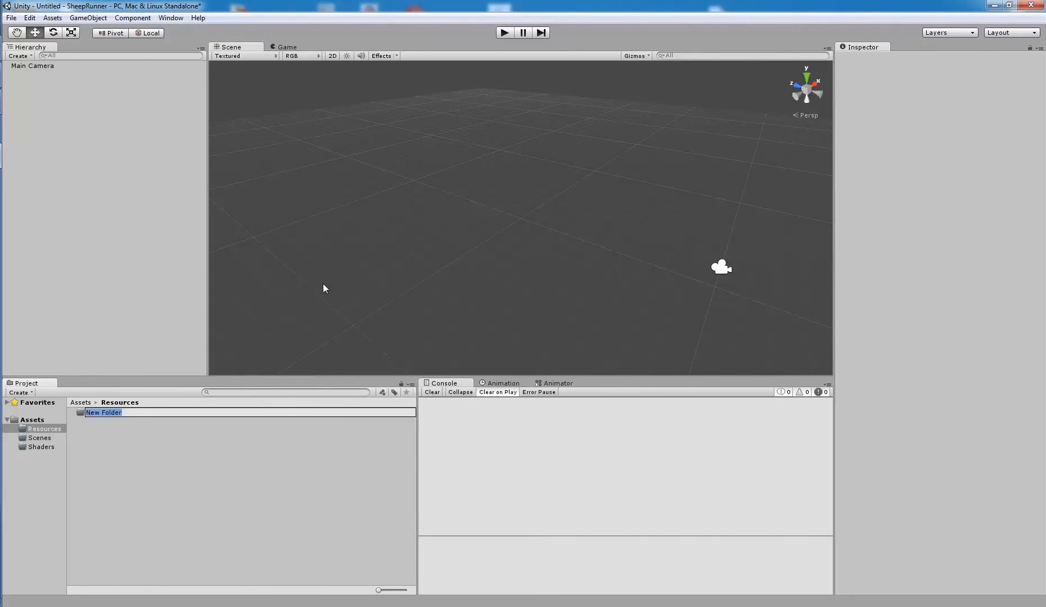
text(Models)
key(Return)
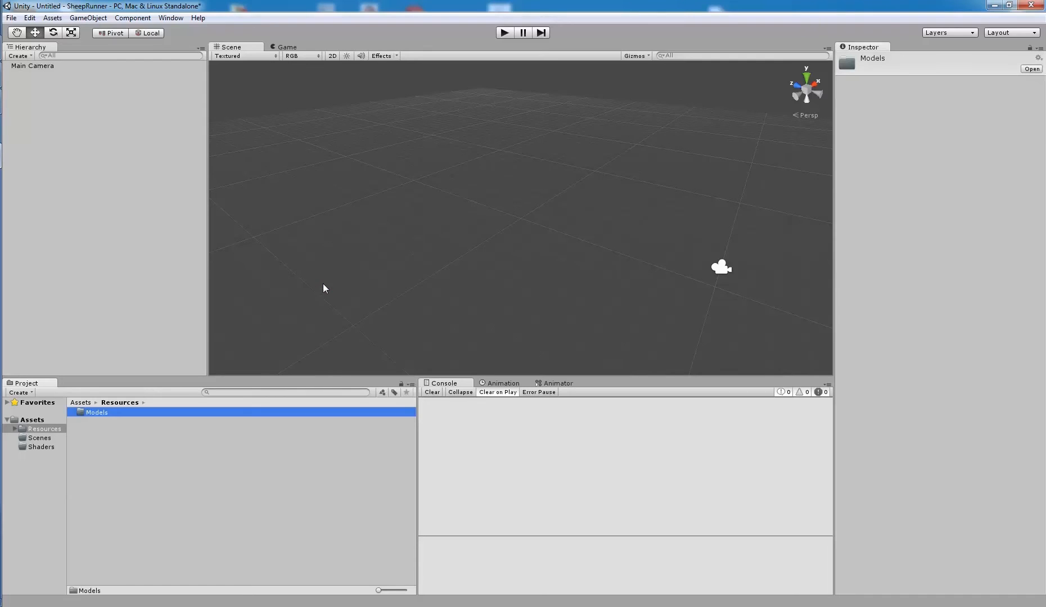
Create a second subfolder named Animators inside the Resources folder
right_click(144, 440)
mouse_move(238, 263)
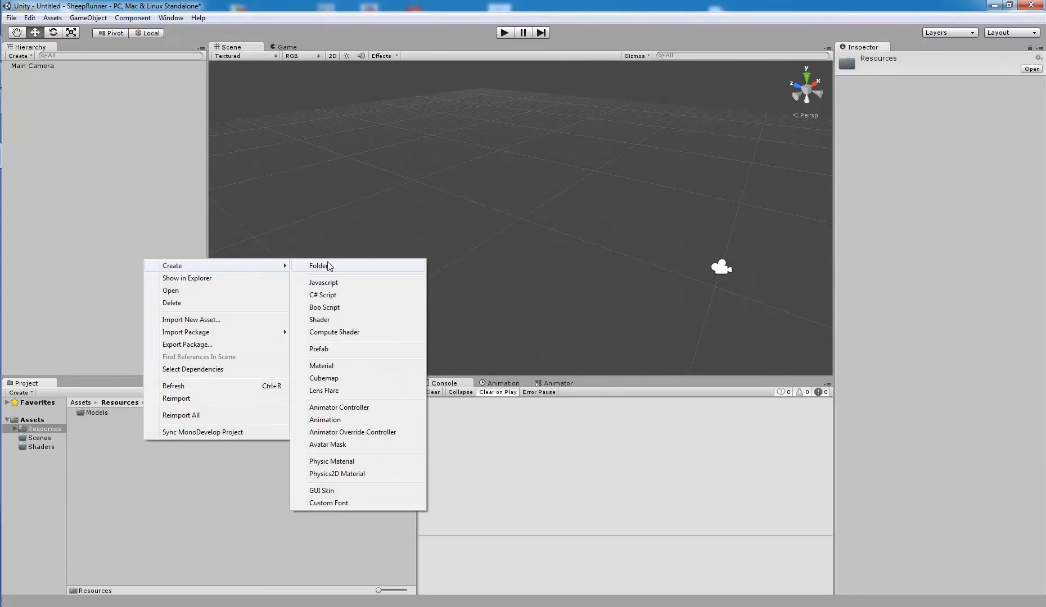
click(329, 266)
text(A)
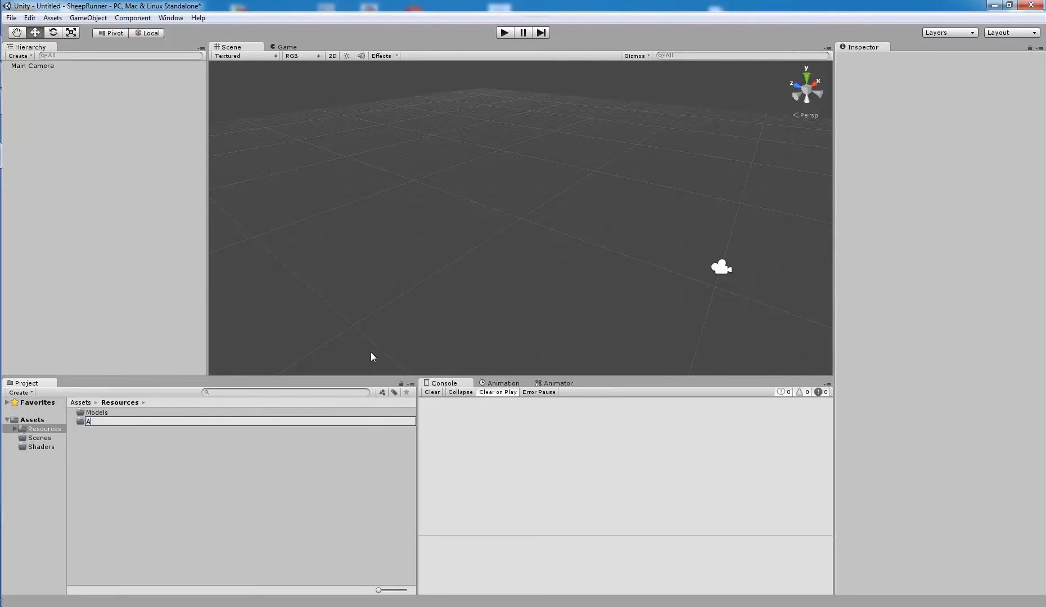
text(nimators)
key(Return)
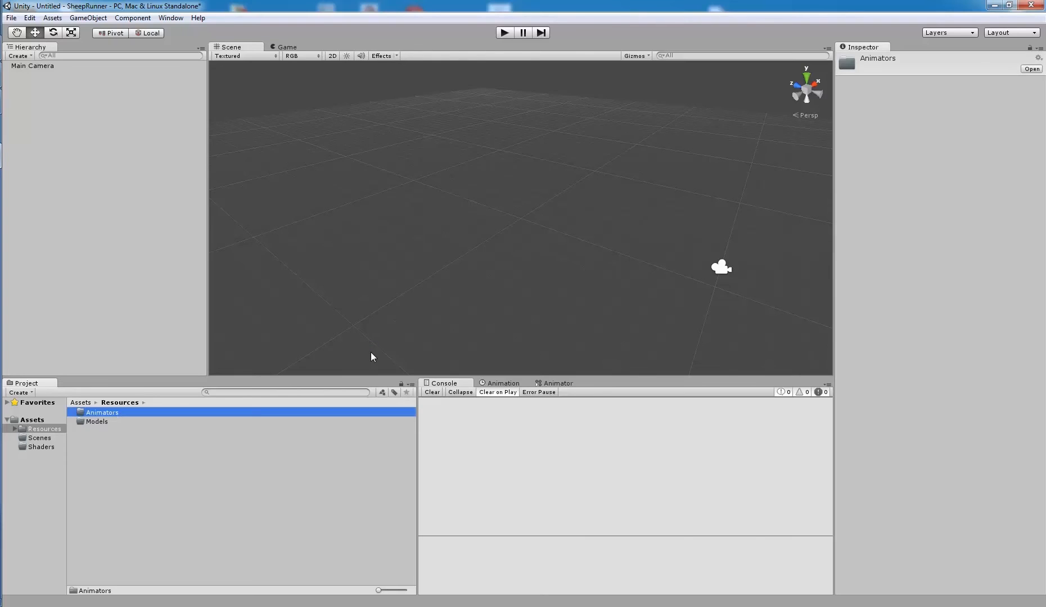
Create a third subfolder named Textures inside the Resources folder
right_click(159, 445)
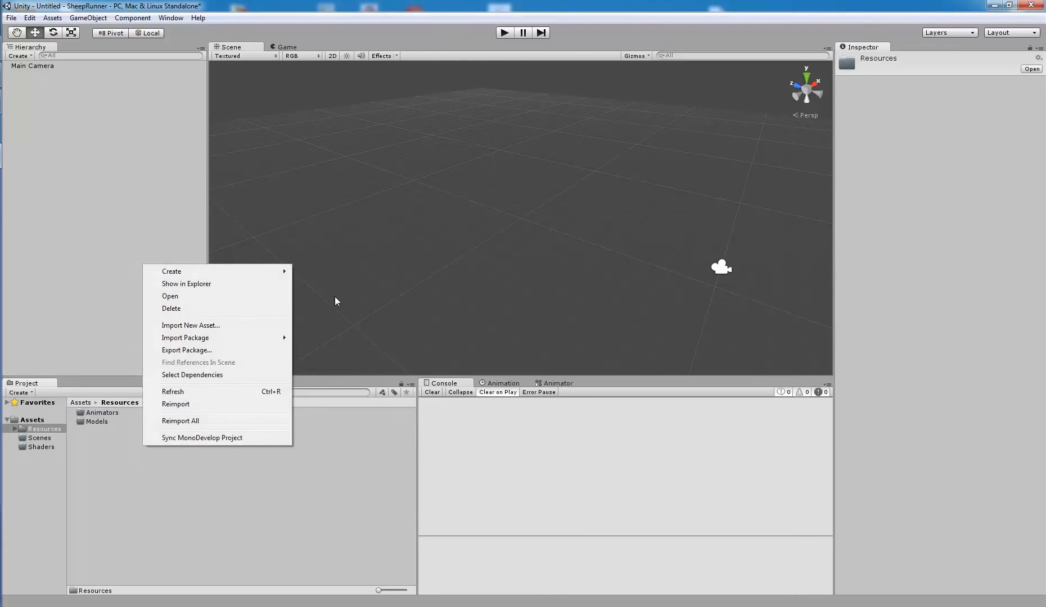
mouse_move(274, 272)
click(314, 272)
text(T)
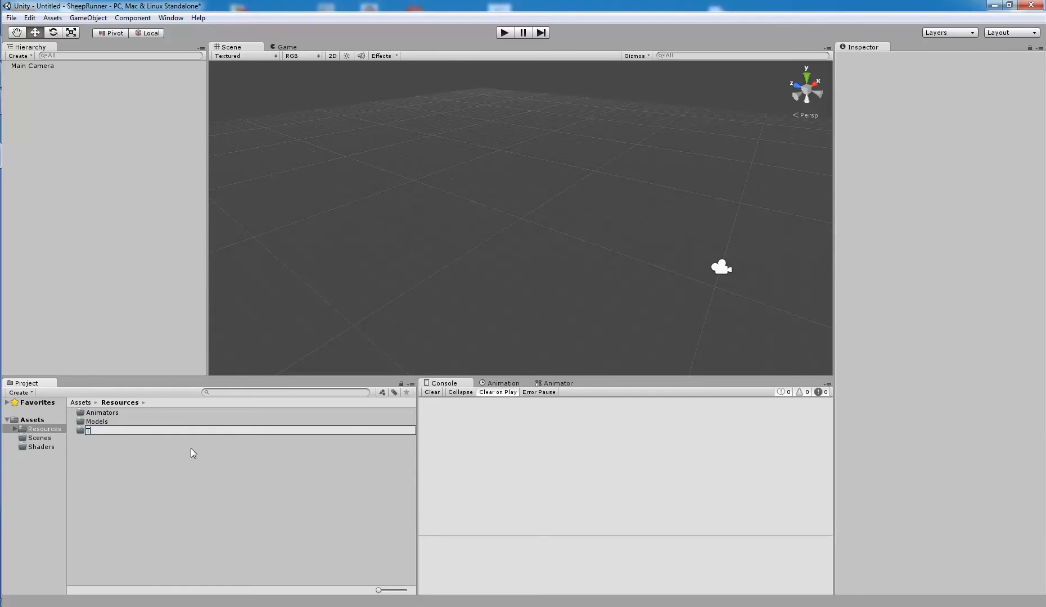
text(extures)
key(Return)
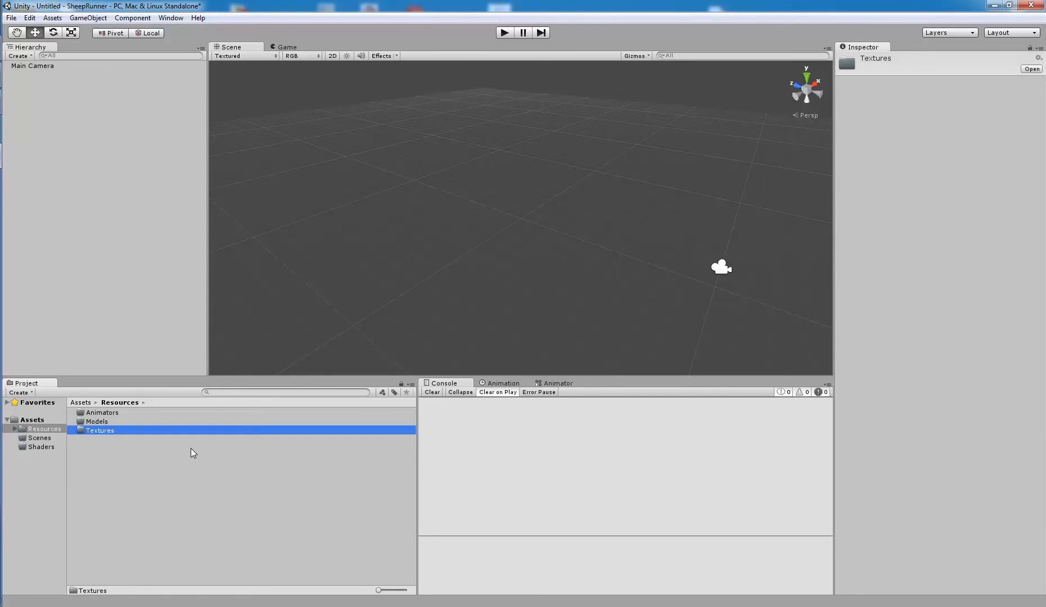
Return to the Assets folder and create a folder named Scripts in it
click(32, 420)
right_click(119, 456)
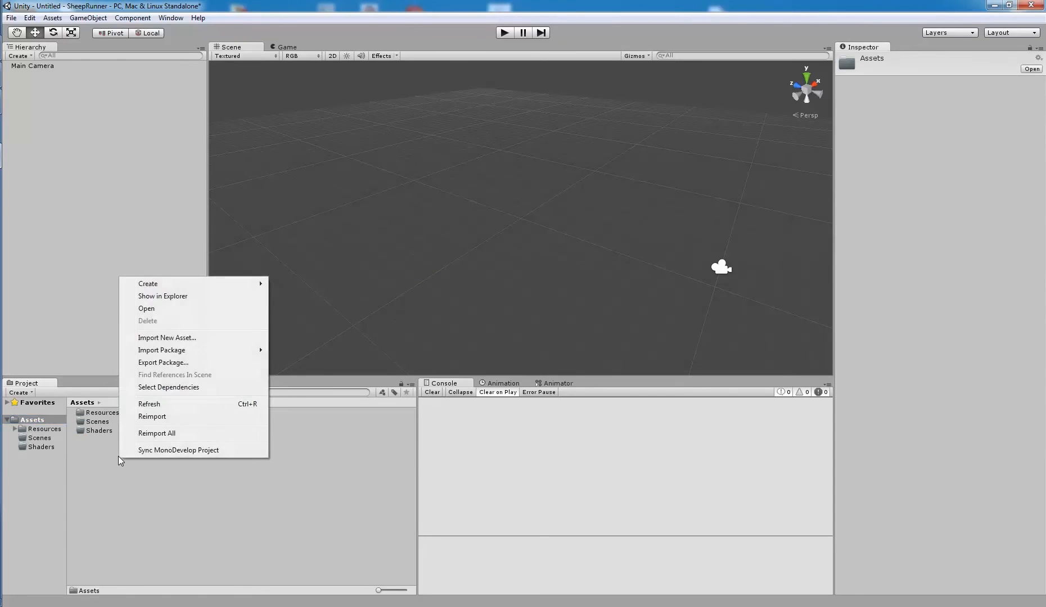
mouse_move(217, 287)
click(304, 283)
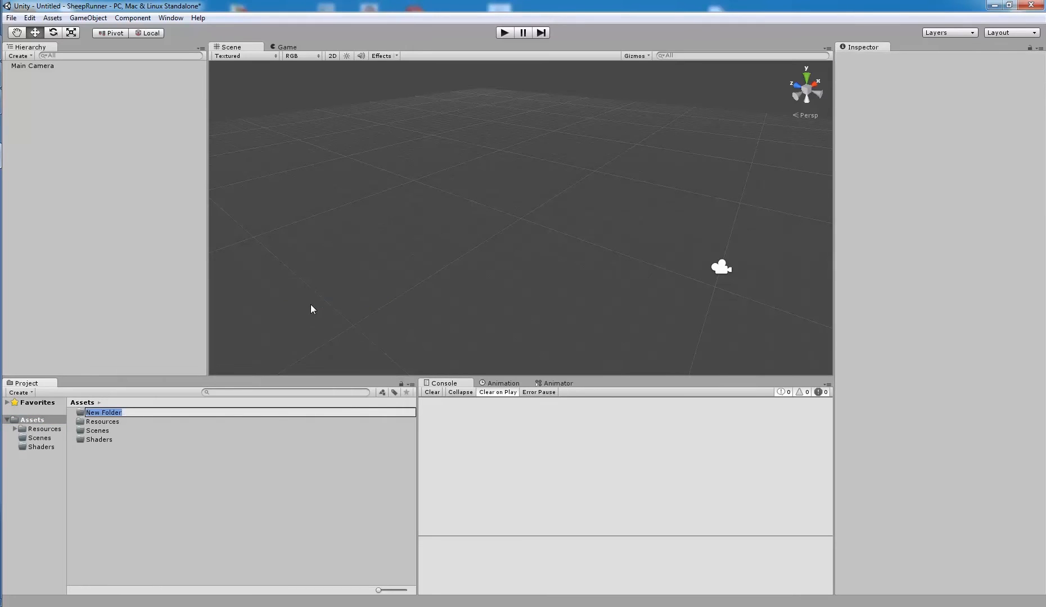
text(Scripst)
key(Return)
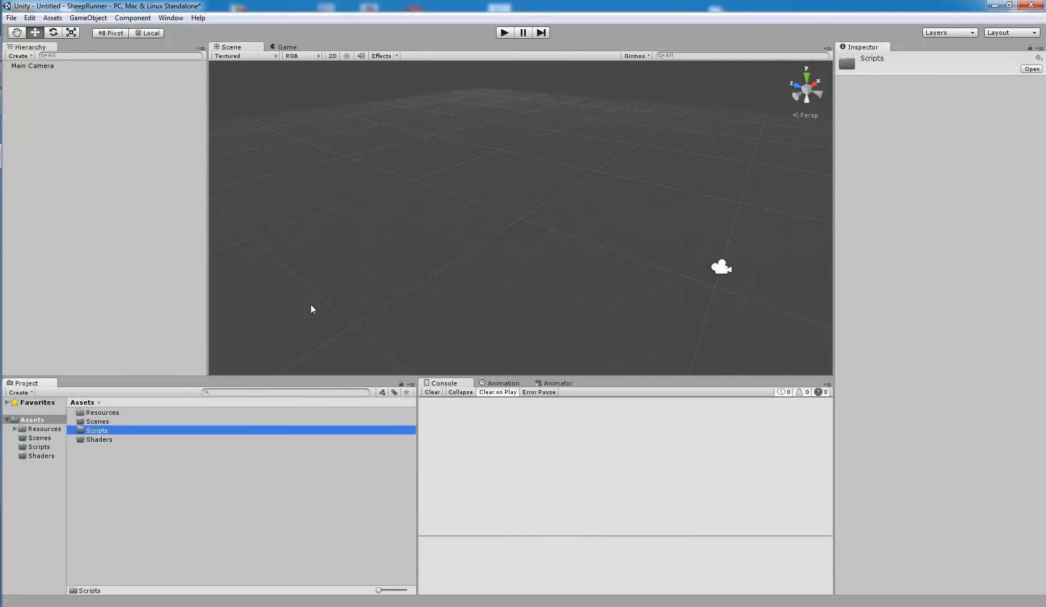
Import barriere.fbx, sheep.fbx and sol.fbx from the scenes folder of the Maya SheepRunner project into the Models folder under Resources
click(43, 429)
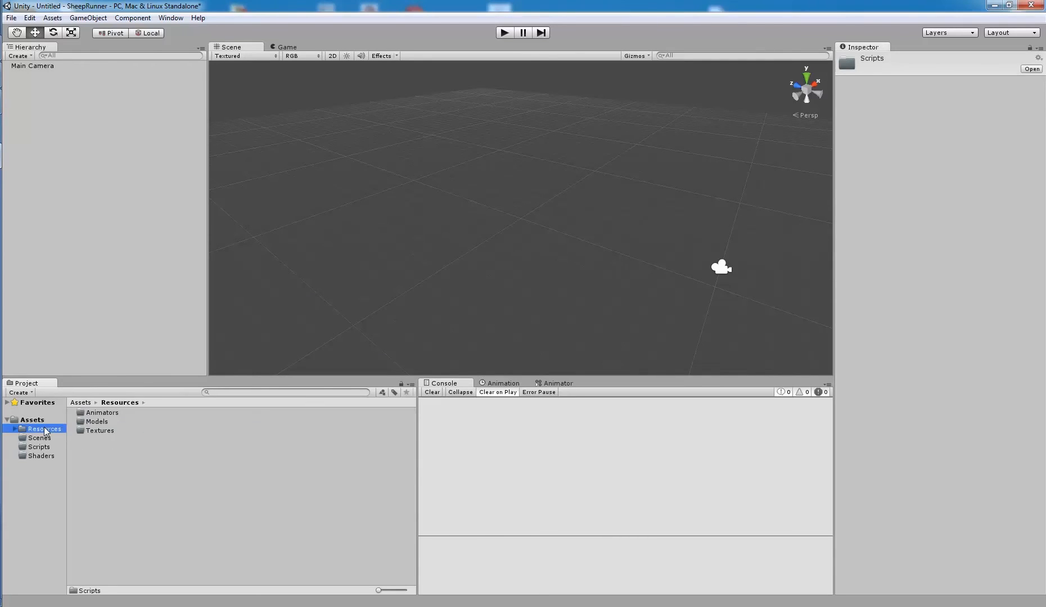
double_click(108, 422)
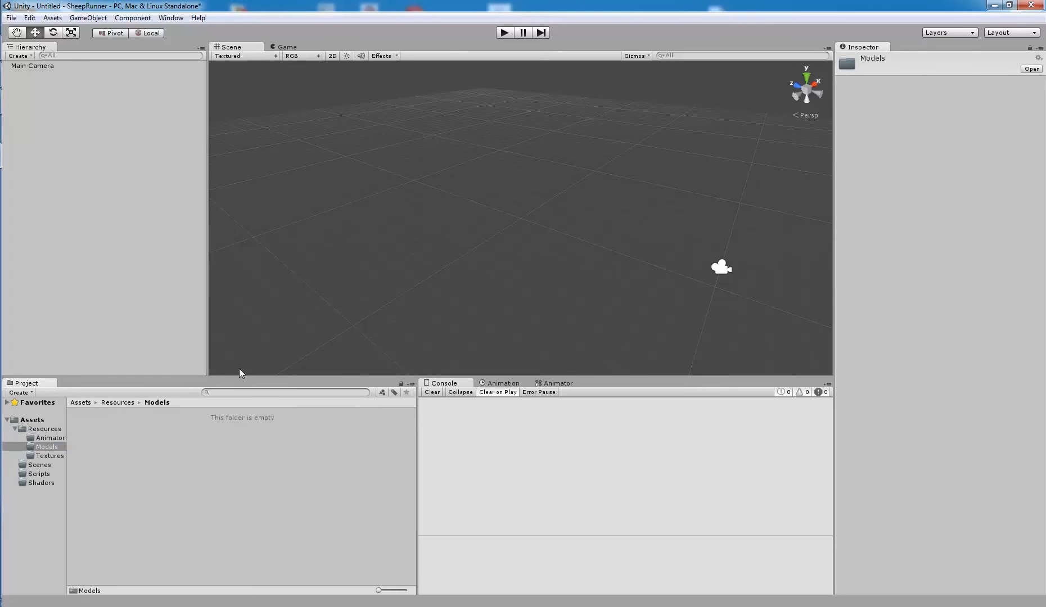
key(alt+Tab)
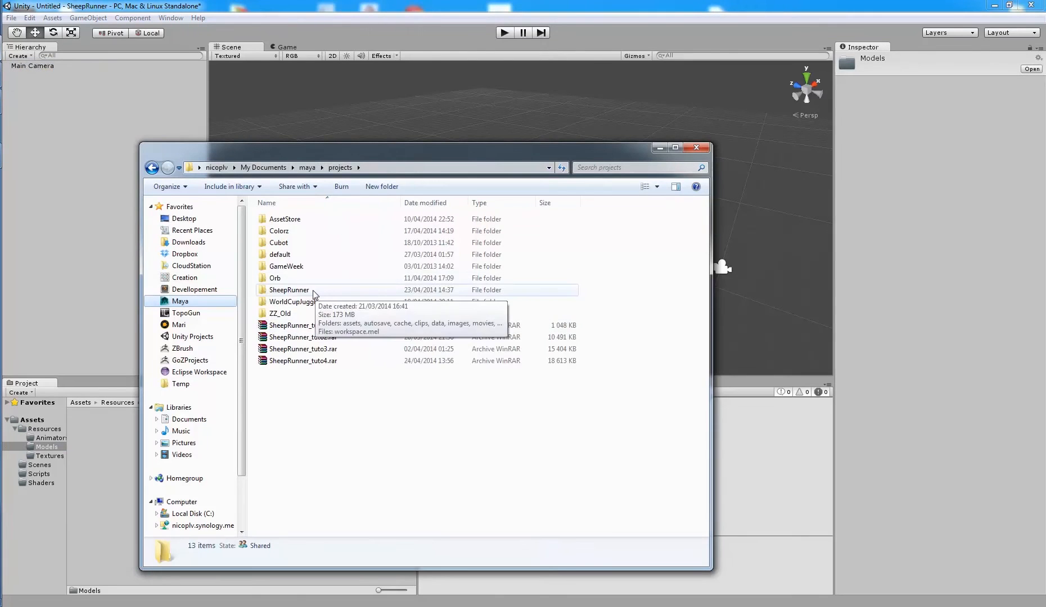
double_click(304, 294)
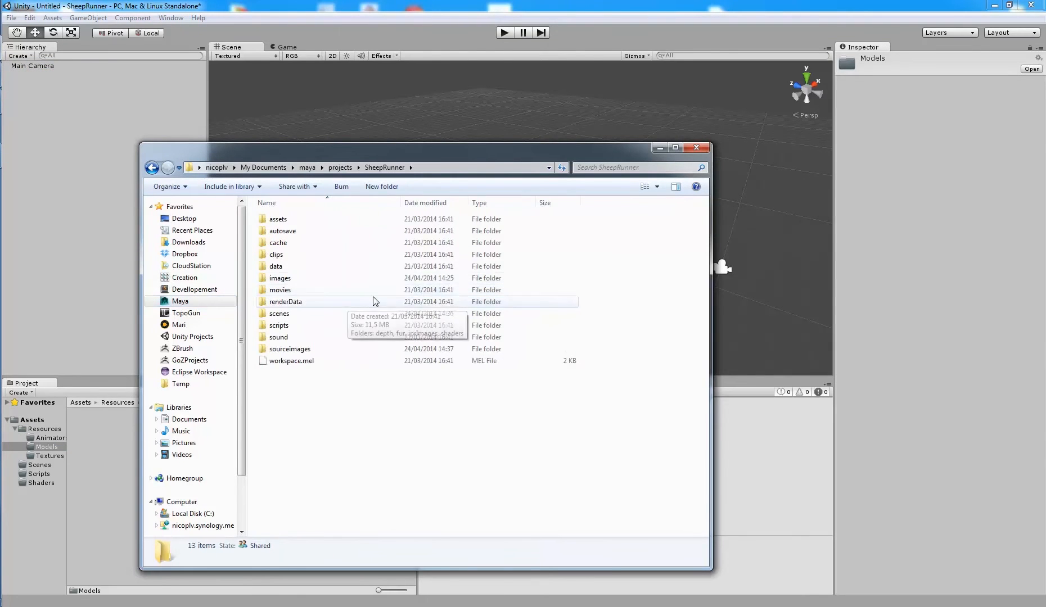
double_click(303, 314)
click(313, 243)
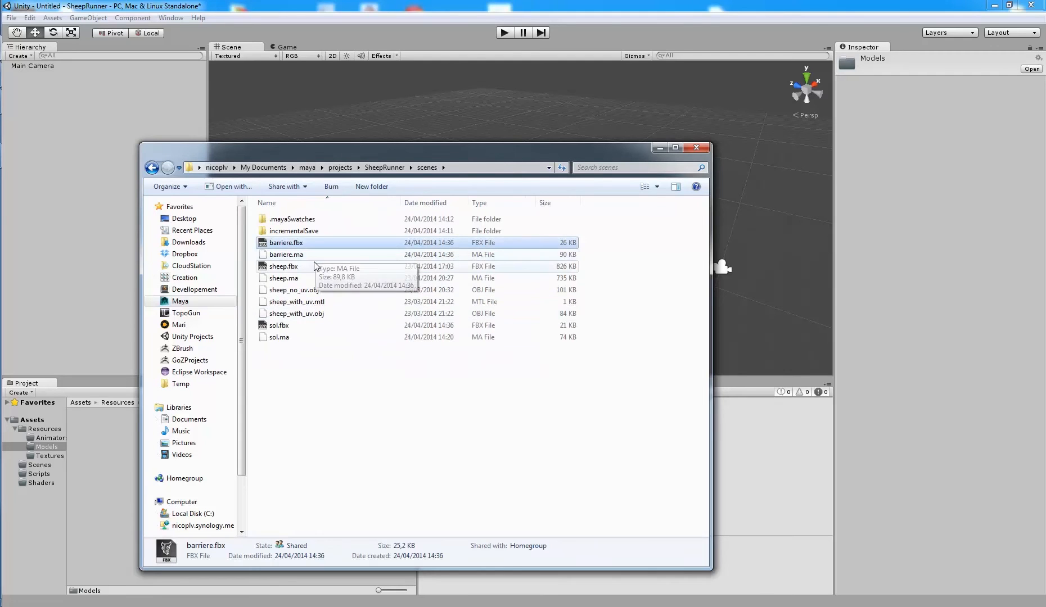
ctrl+click(313, 267)
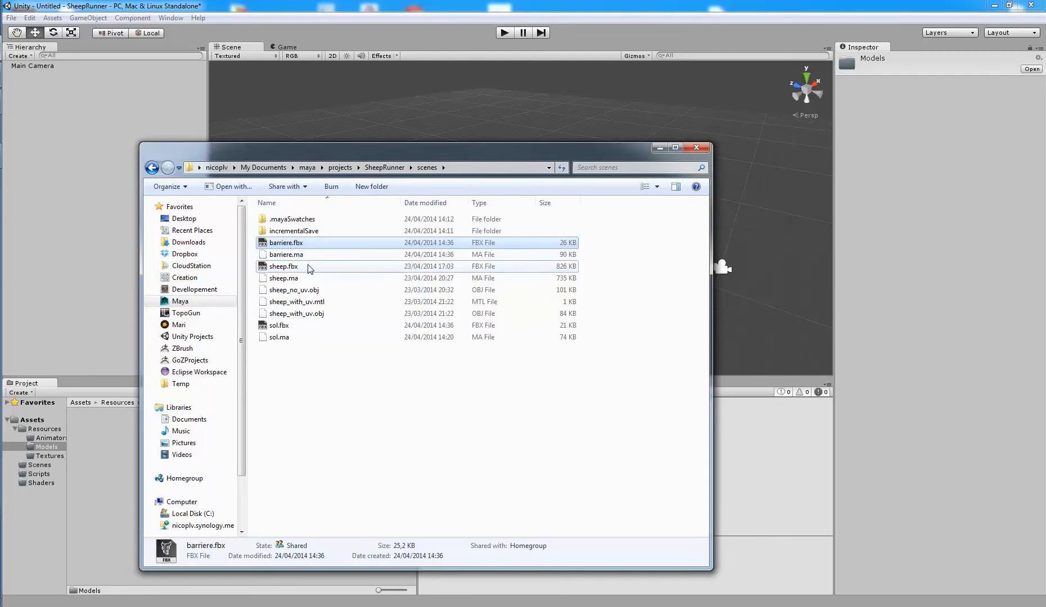
ctrl+click(303, 326)
drag(294, 268, 93, 480)
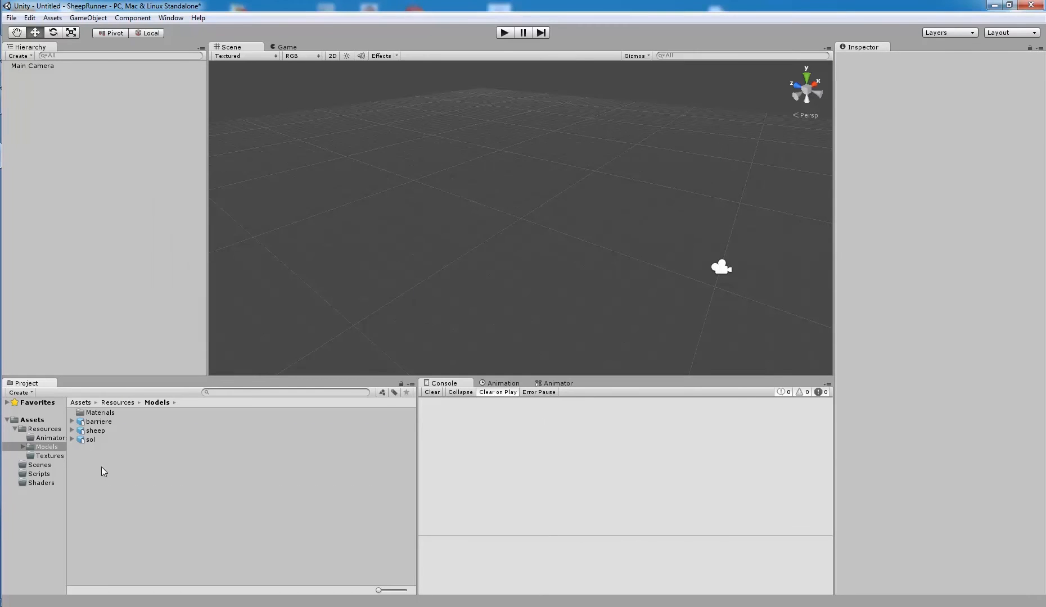
Set the import scale factor of the barriere, sheep and sol models together to 0.1
click(101, 414)
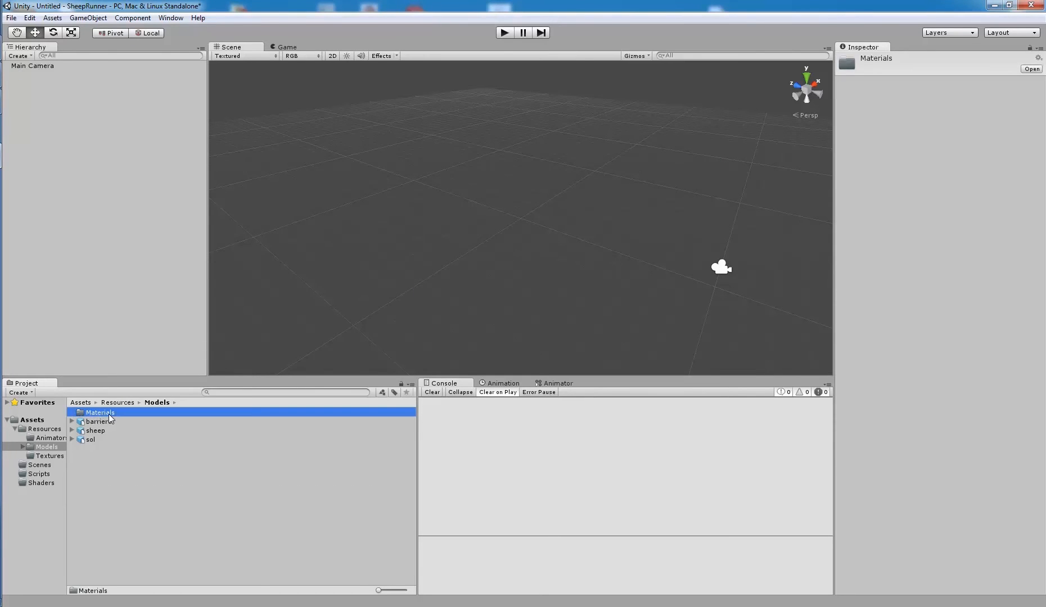
click(105, 421)
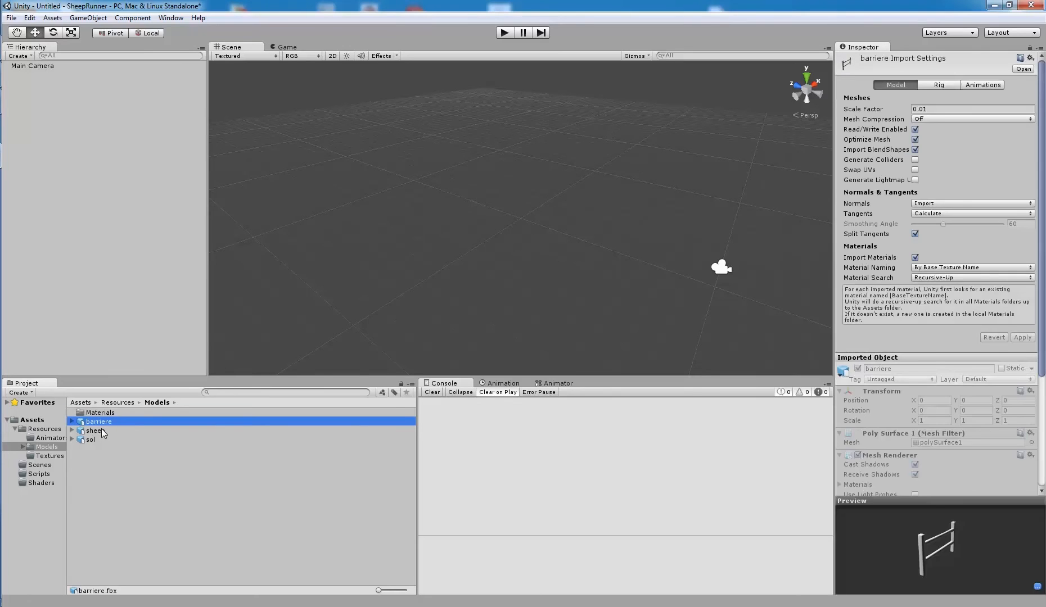
ctrl+click(101, 430)
ctrl+click(90, 440)
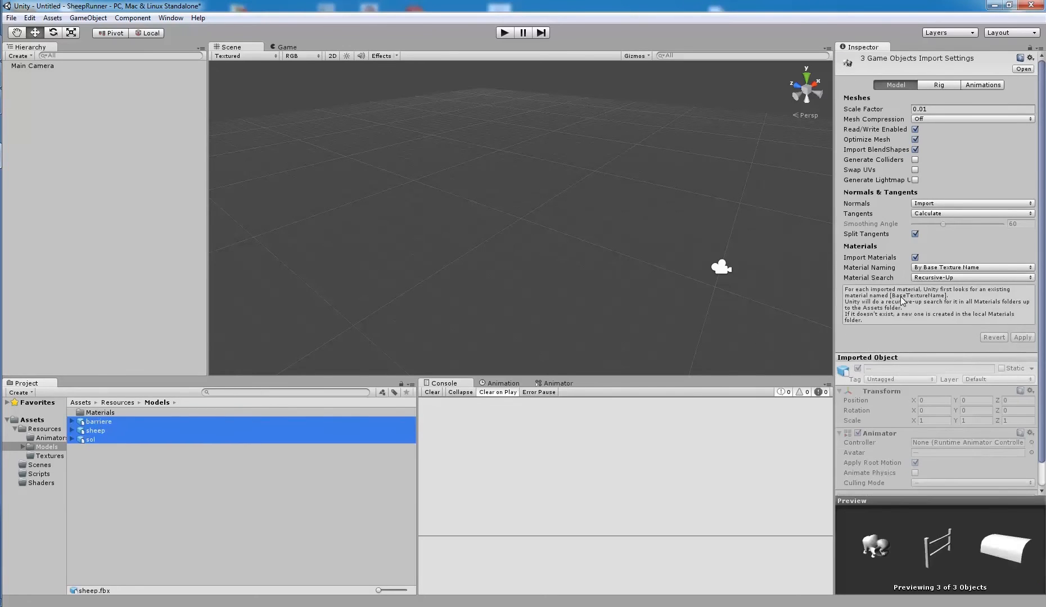
click(922, 110)
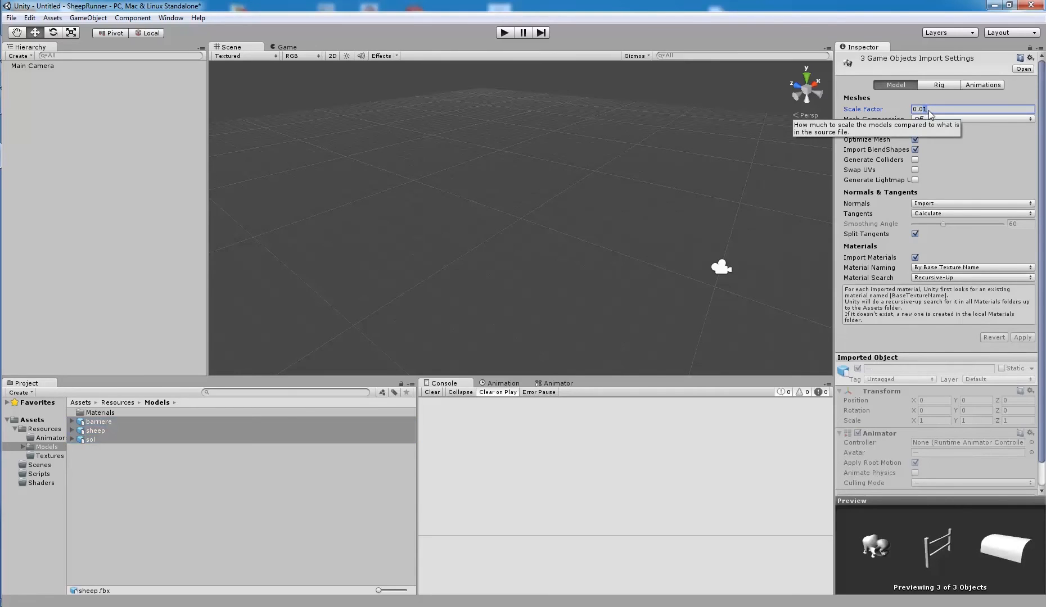
key(BackSpace)
key(BackSpace)
text(1)
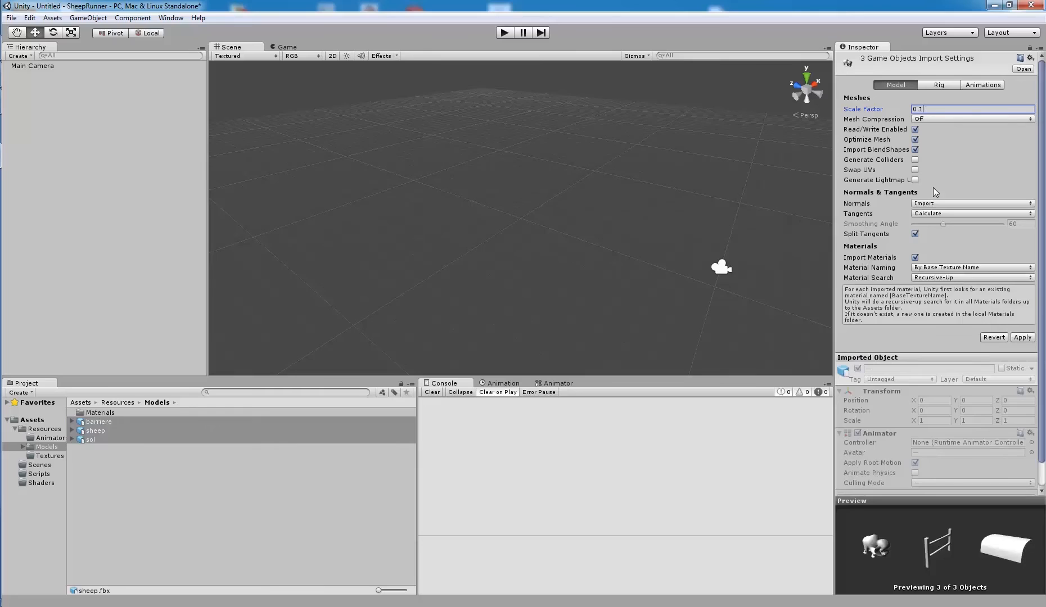
Set the three models' material naming to From Model's Material and material search to Project-Wide, and apply the import settings
click(915, 129)
click(927, 269)
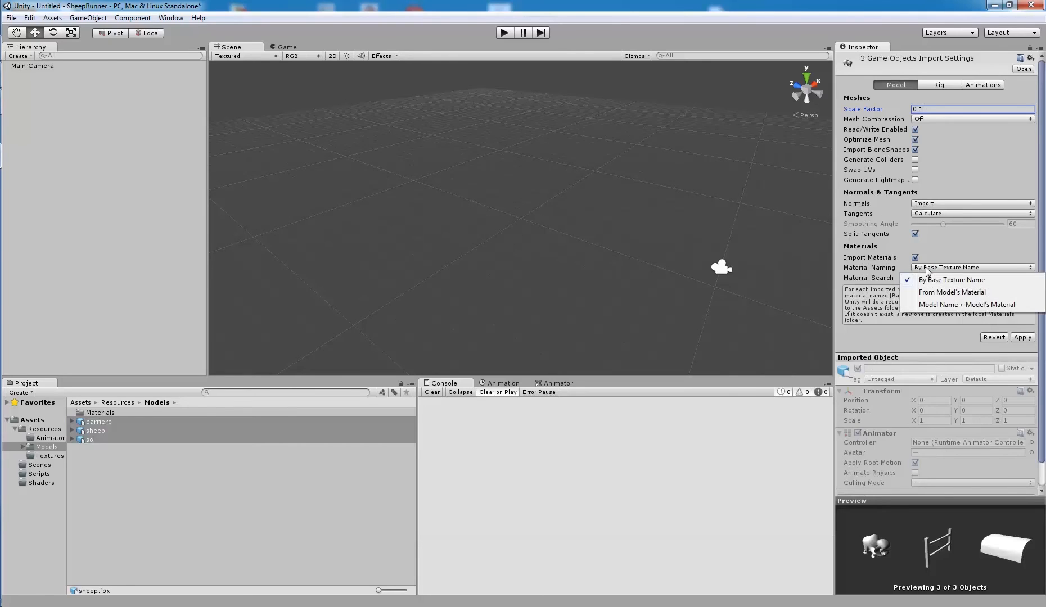
click(944, 292)
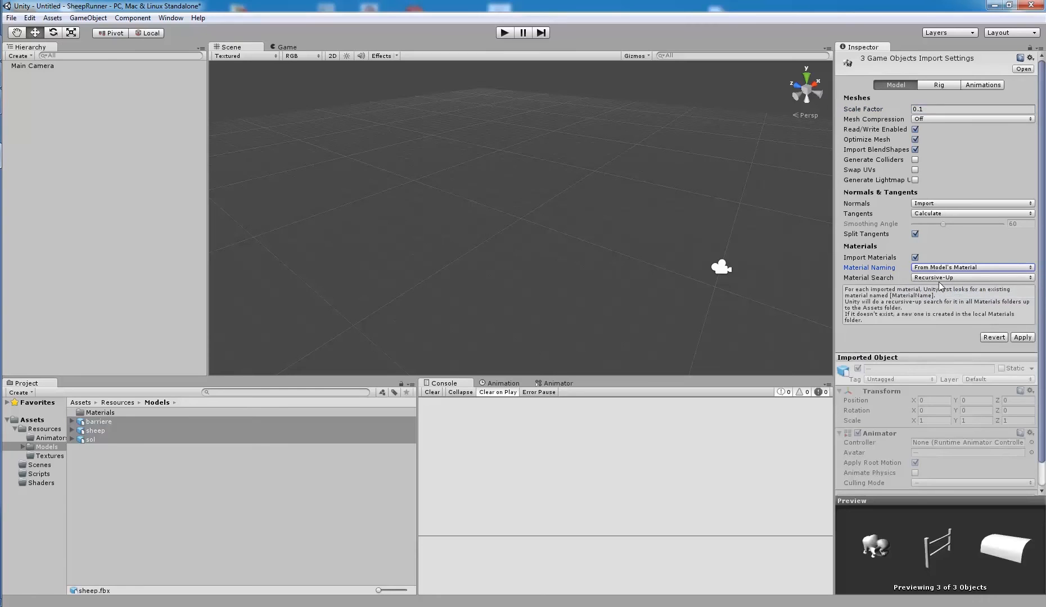
click(922, 278)
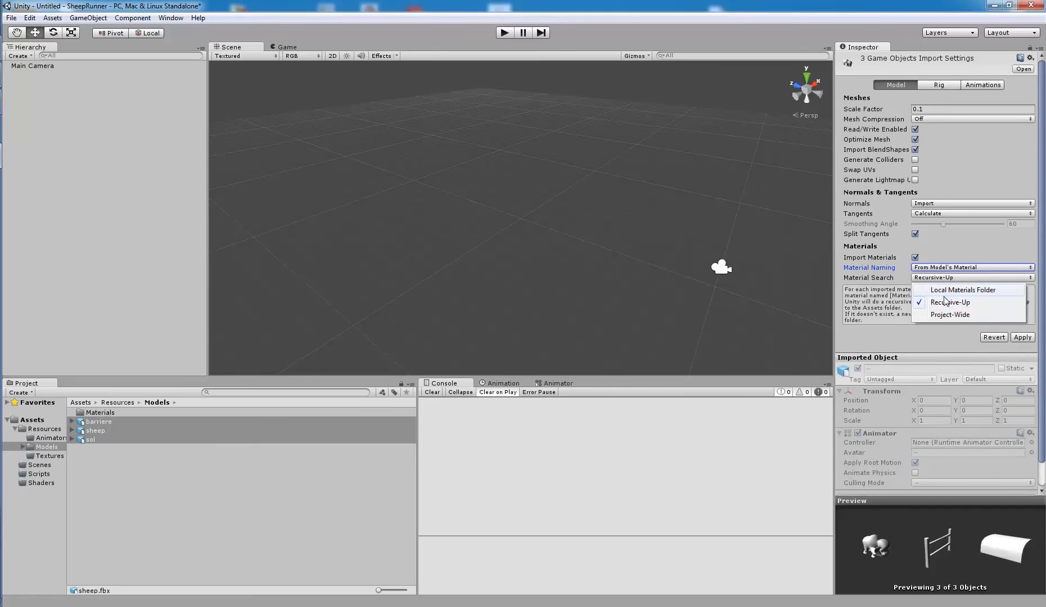
click(950, 315)
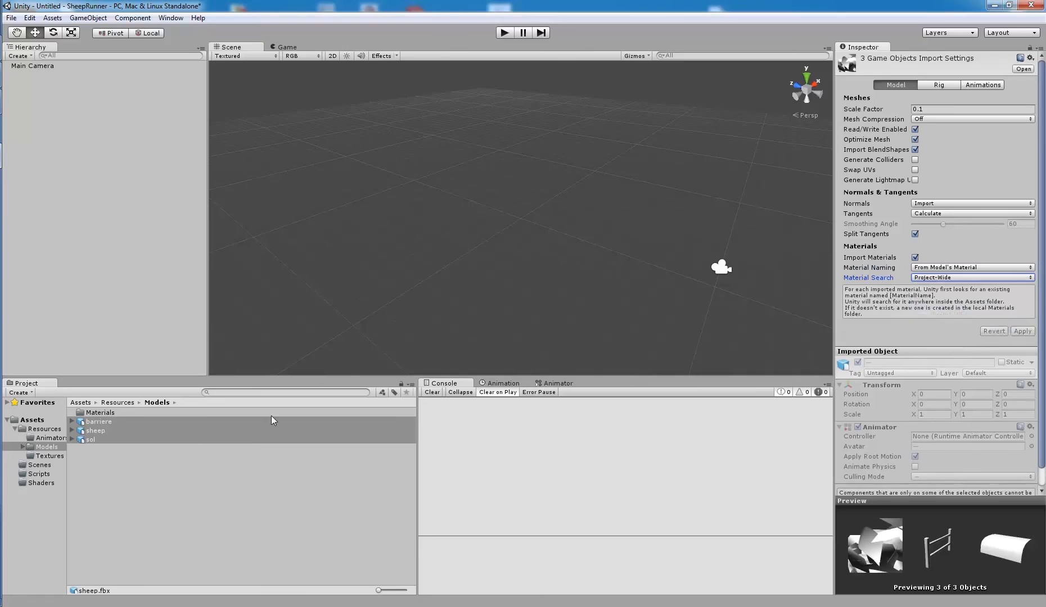
Delete the barriere_color, sheep_color and sol_color_A materials from the Materials folder inside Models
double_click(97, 413)
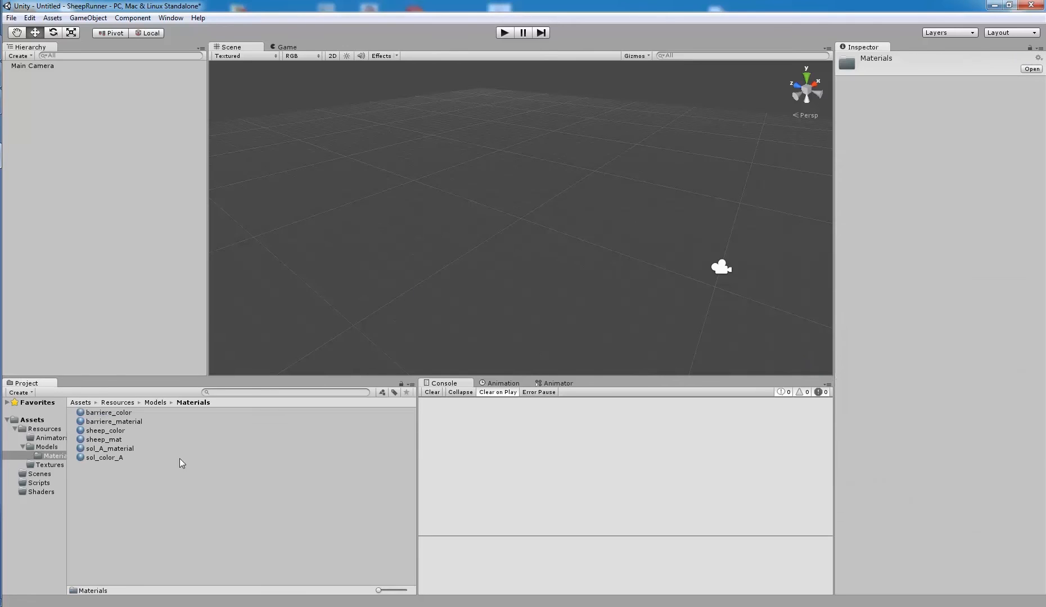
click(116, 416)
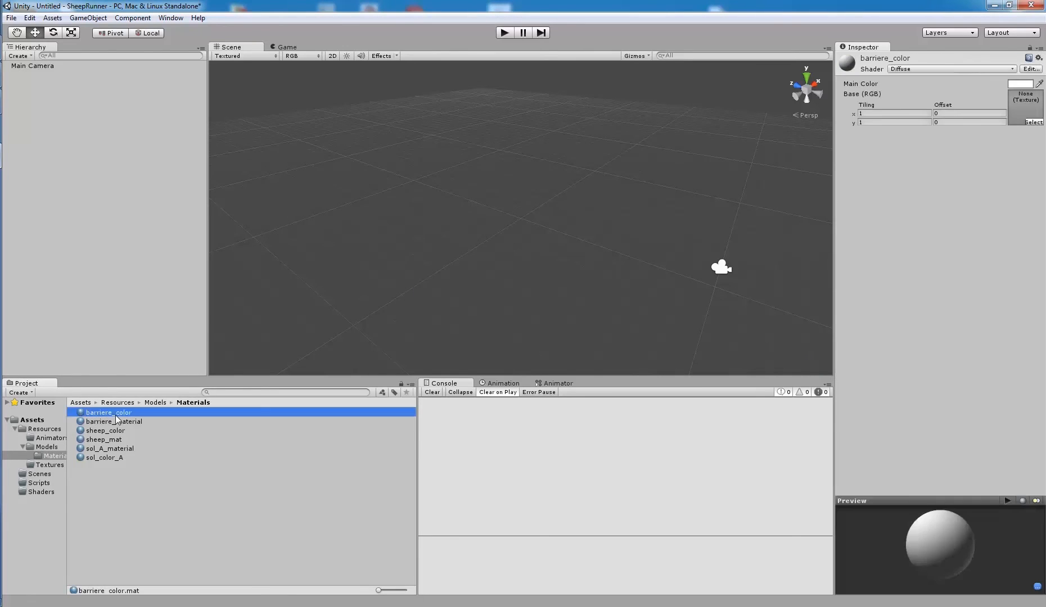
ctrl+click(106, 430)
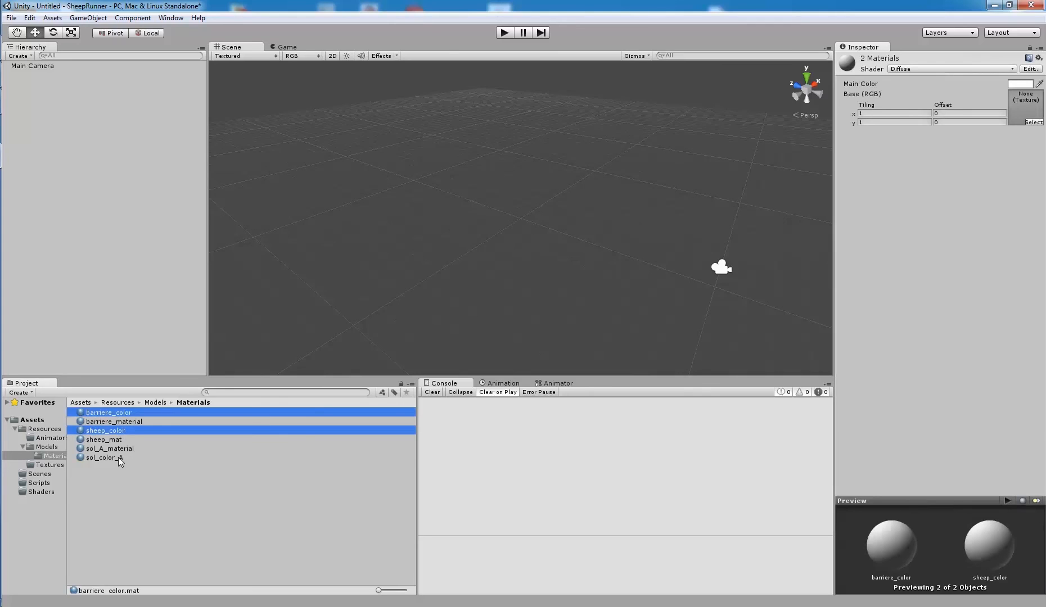
ctrl+click(117, 456)
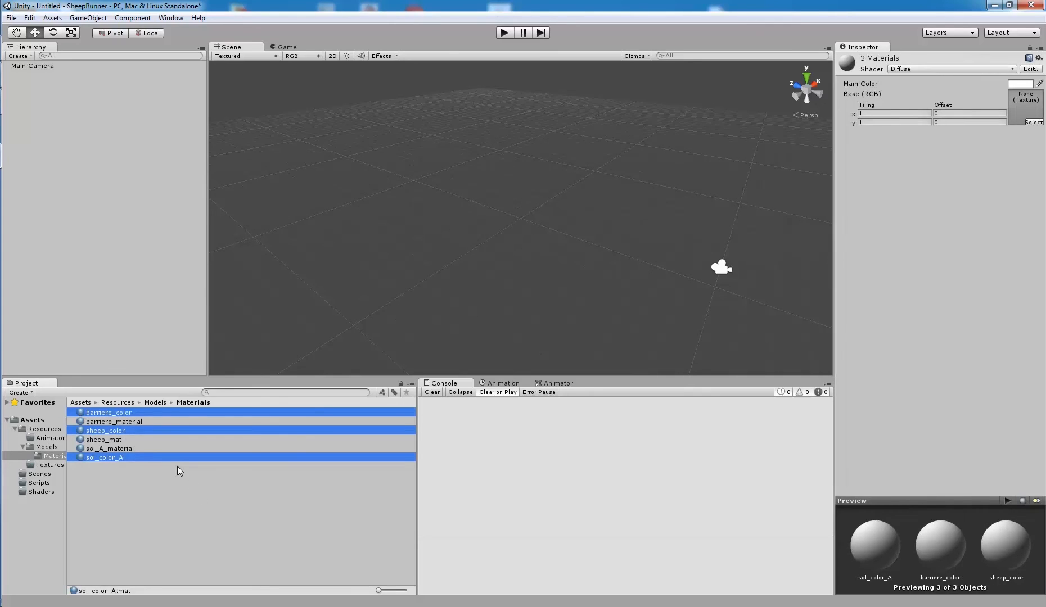
key(Delete)
key(Return)
Move the Materials folder out of Models into the Resources folder and open it there
click(119, 411)
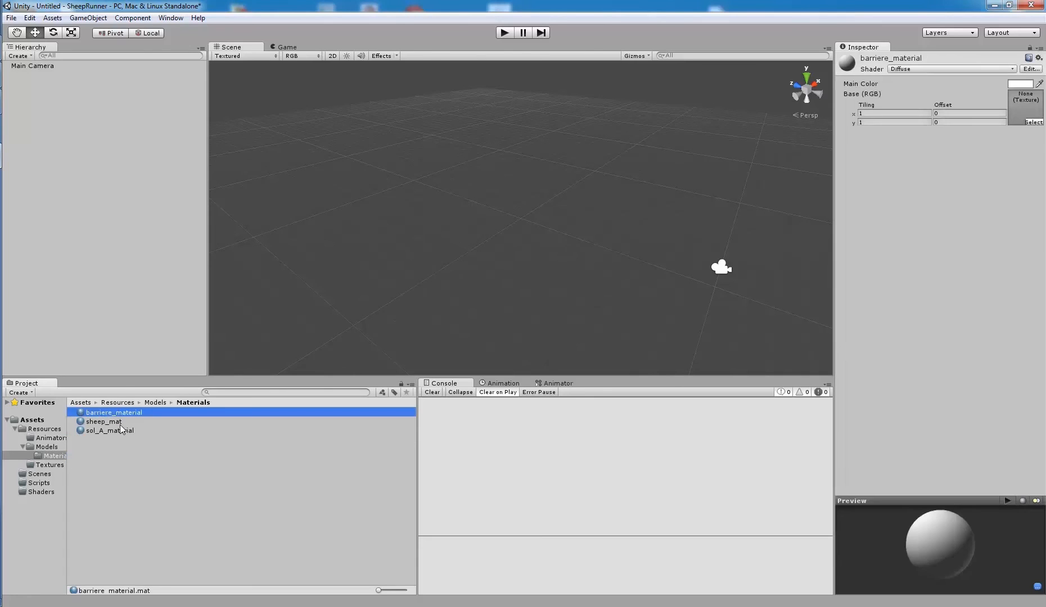
shift+click(120, 430)
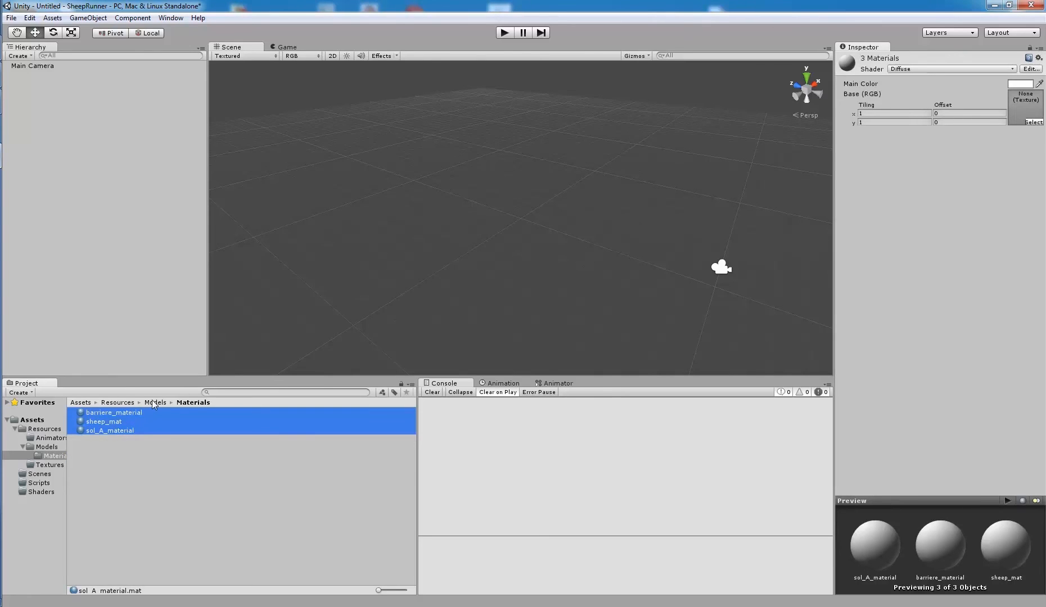
click(152, 402)
click(96, 413)
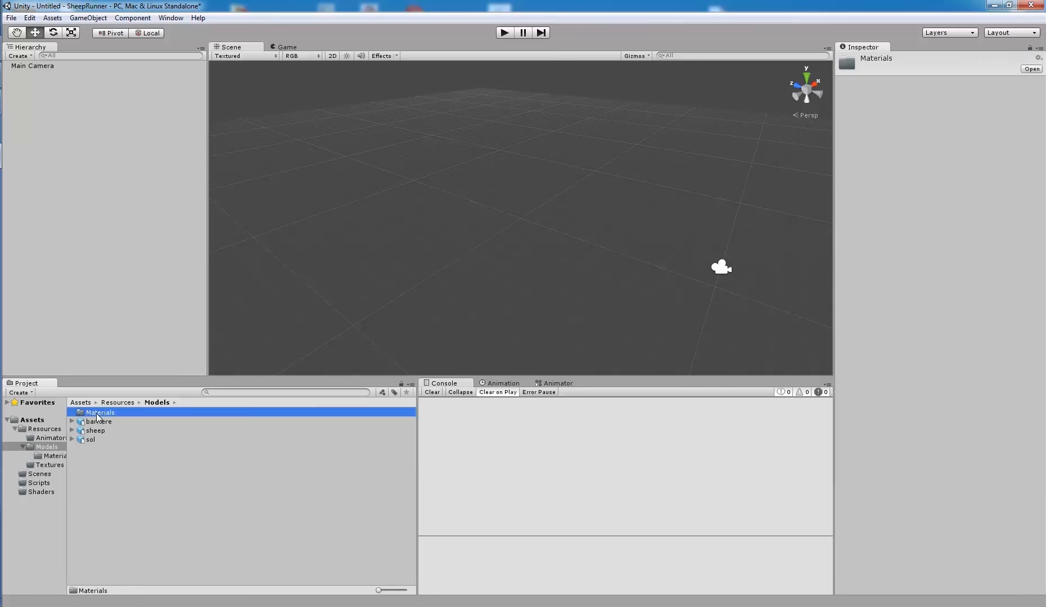
drag(97, 411, 54, 428)
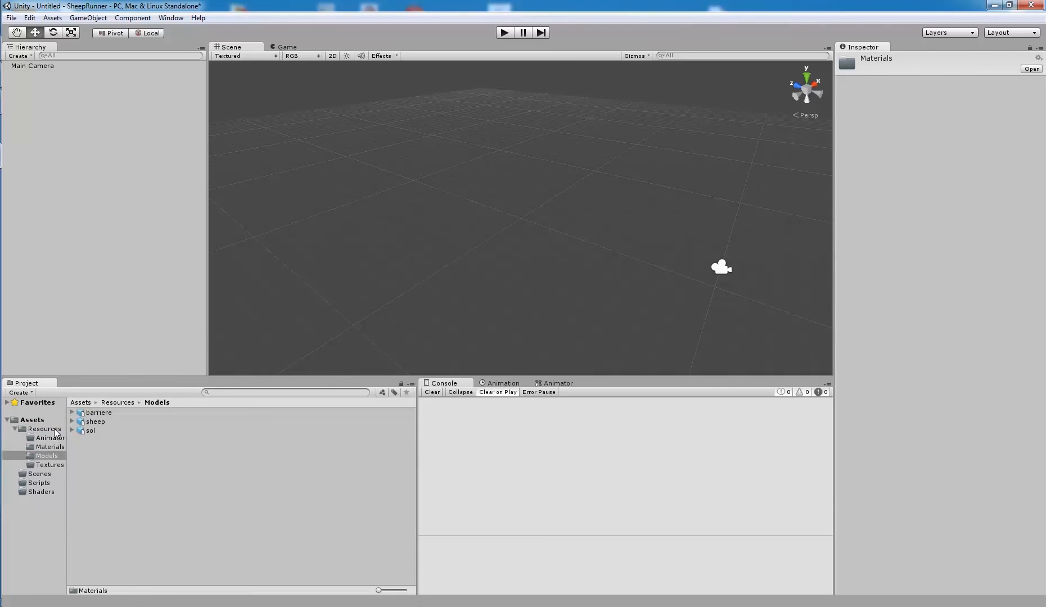
click(105, 422)
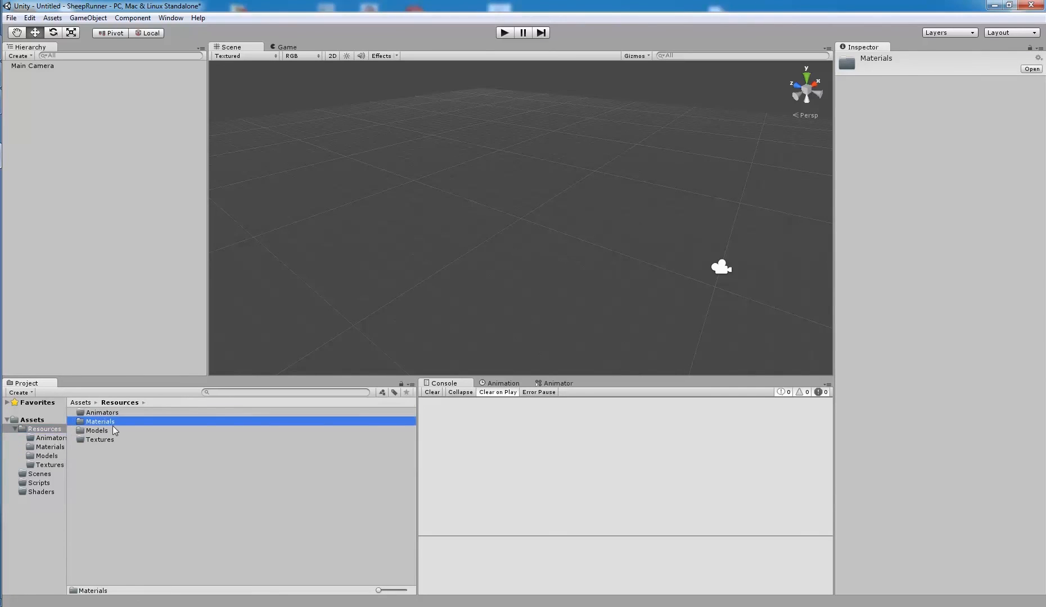
double_click(113, 422)
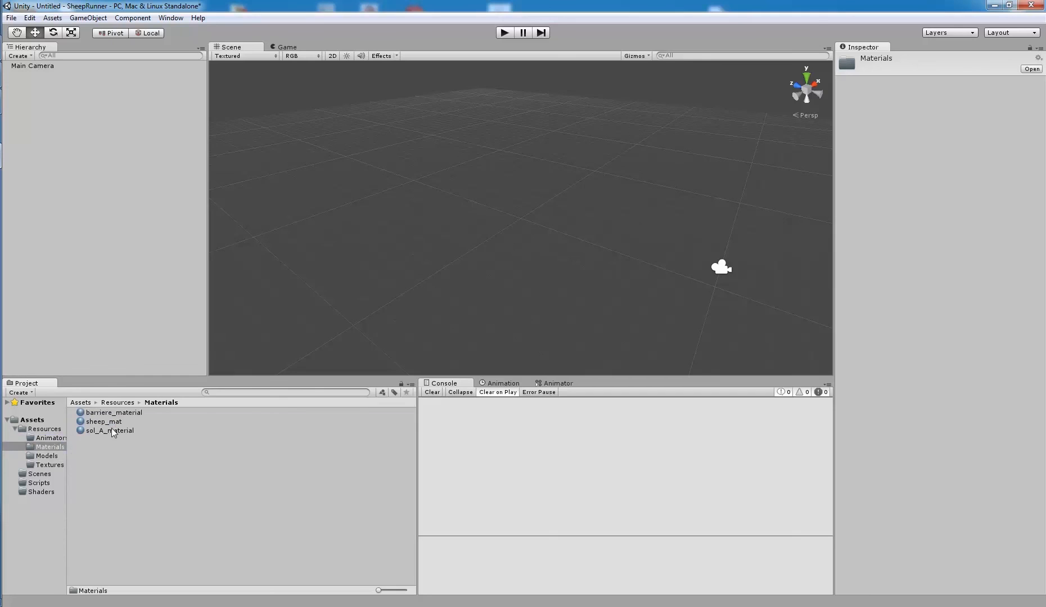
Import barriere_color.tga, sheep_color.tga, sol_color_A.tga and sol_color_B.tga from the Maya project's sourceimages folder into the Textures folder
click(50, 465)
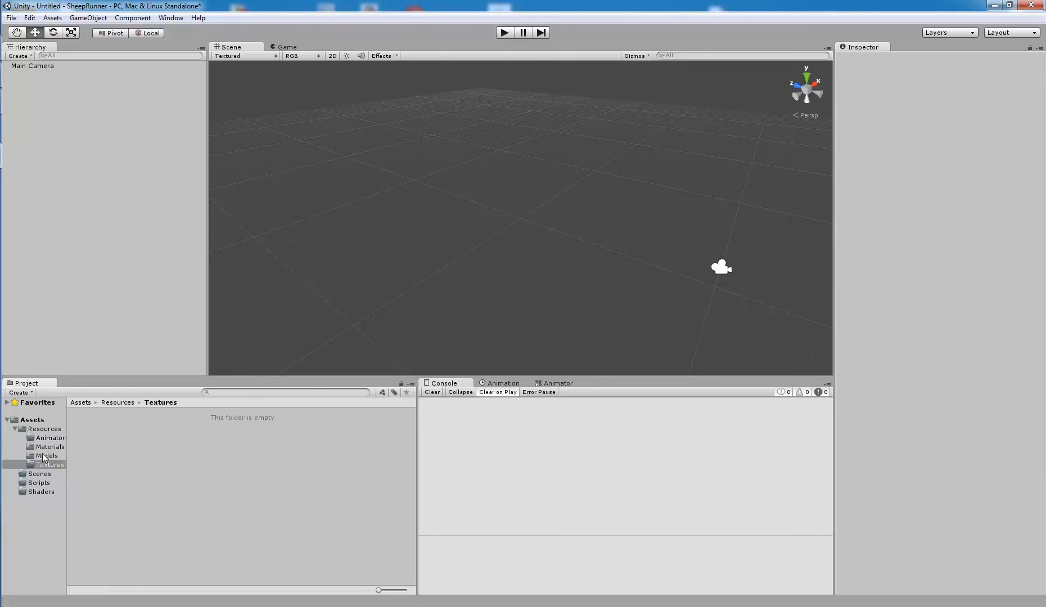
click(1, 87)
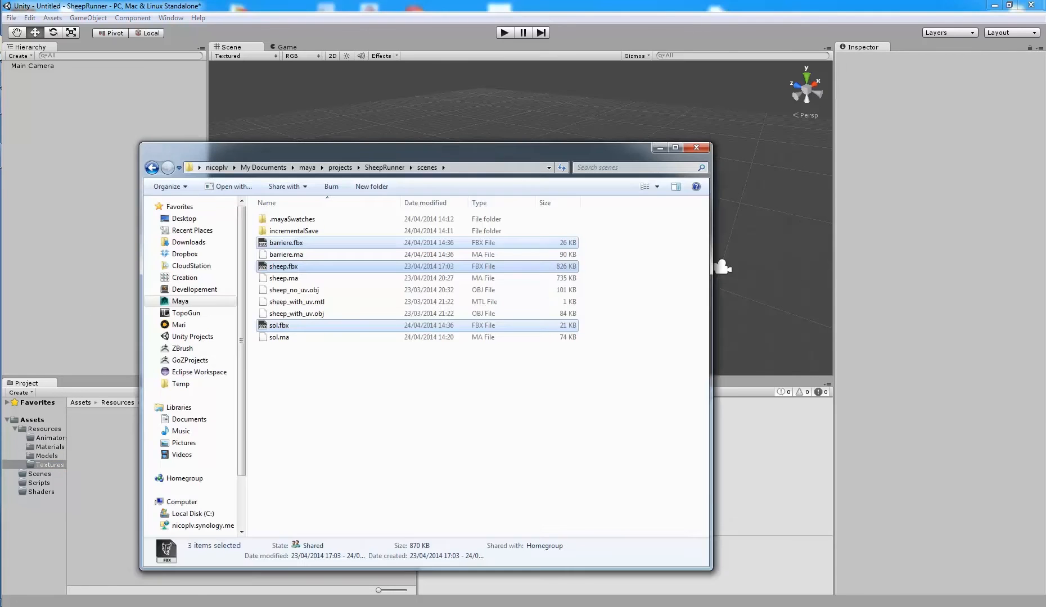
click(380, 167)
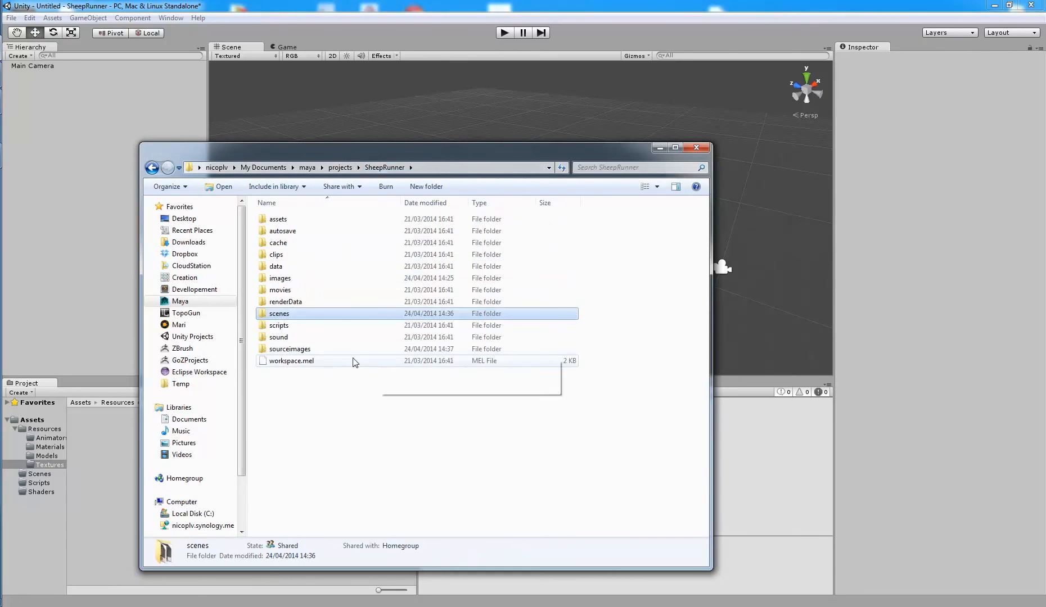
double_click(313, 350)
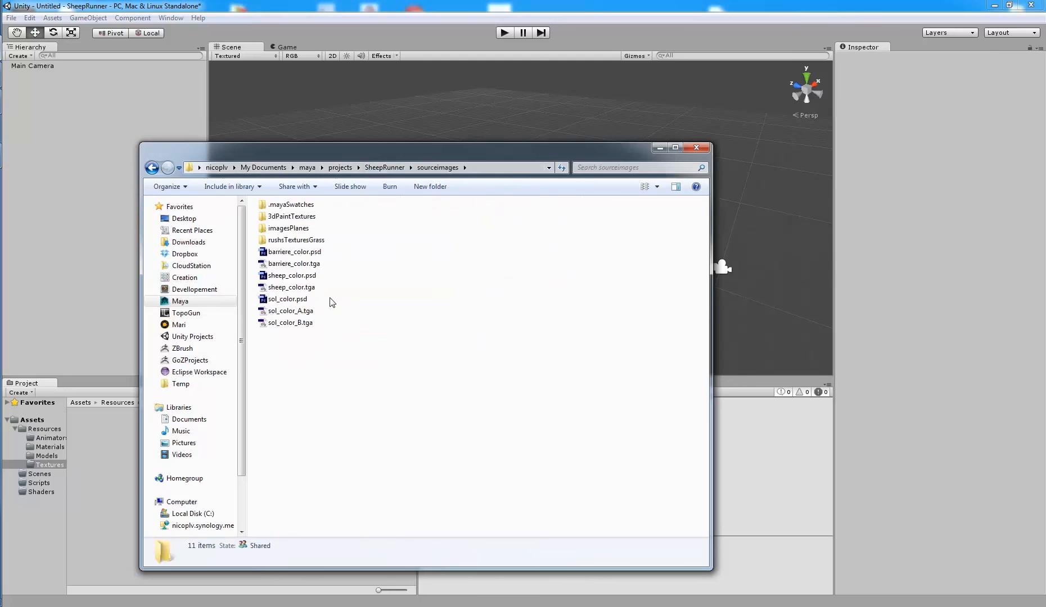
click(292, 264)
ctrl+click(292, 287)
ctrl+click(312, 323)
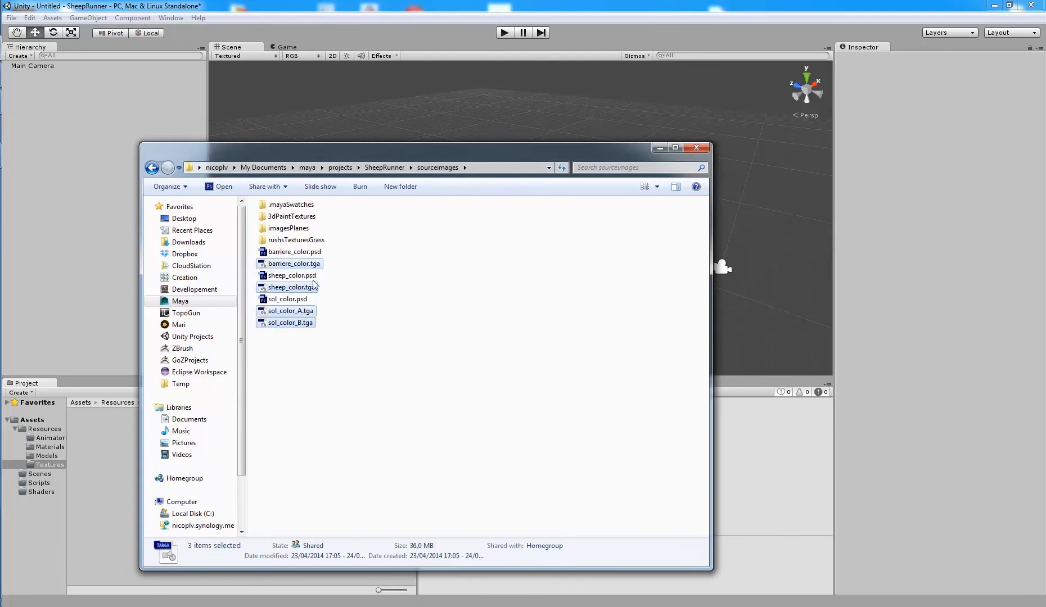
drag(311, 267, 113, 471)
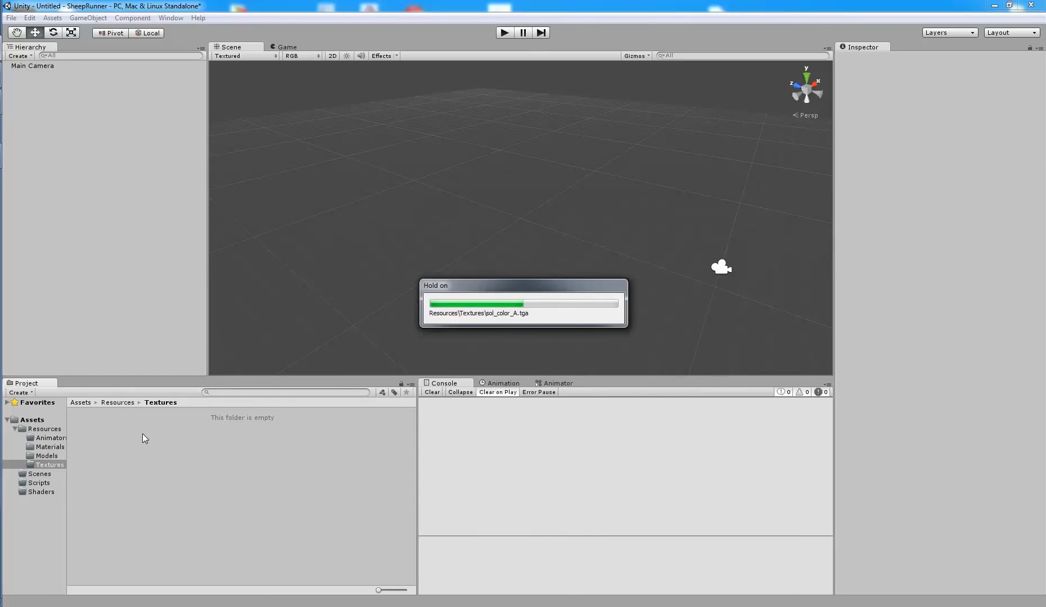
Set all four textures to max size 2048, Trilinear filter mode and aniso level 5, and apply the import settings
click(119, 421)
click(117, 414)
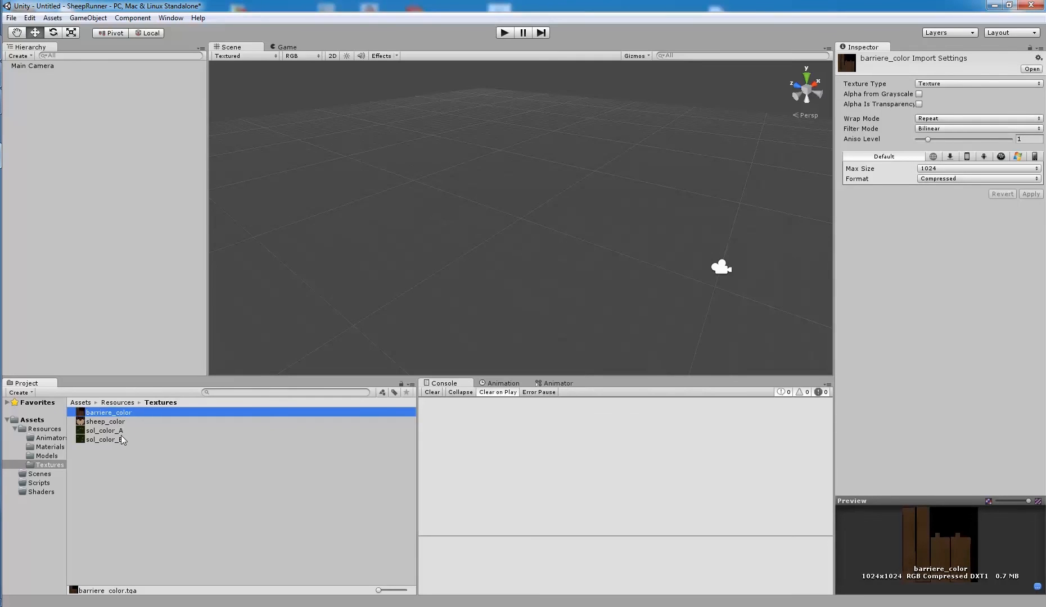
shift+click(120, 438)
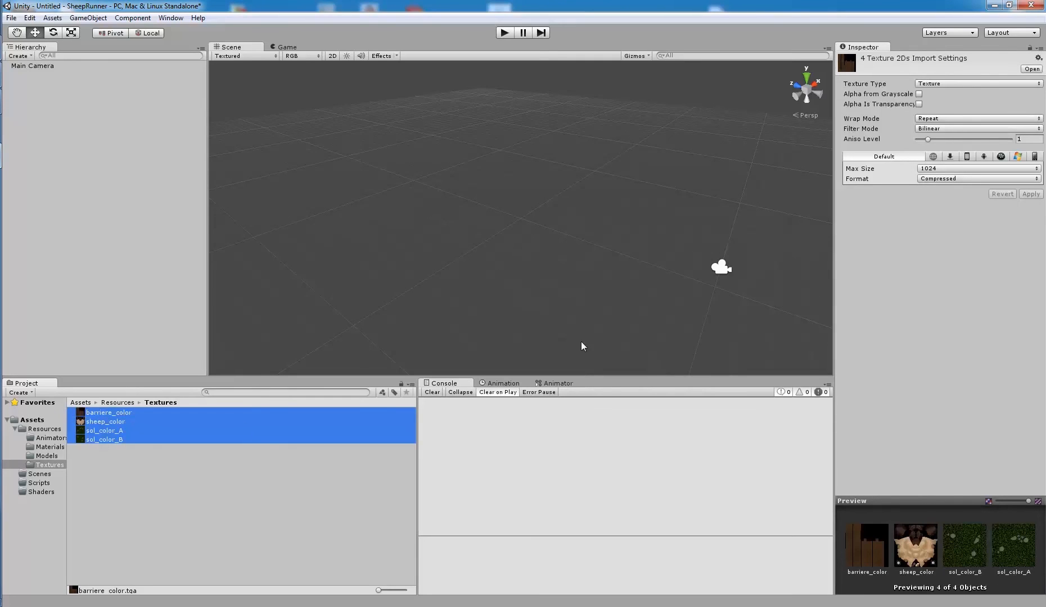
click(938, 168)
click(959, 254)
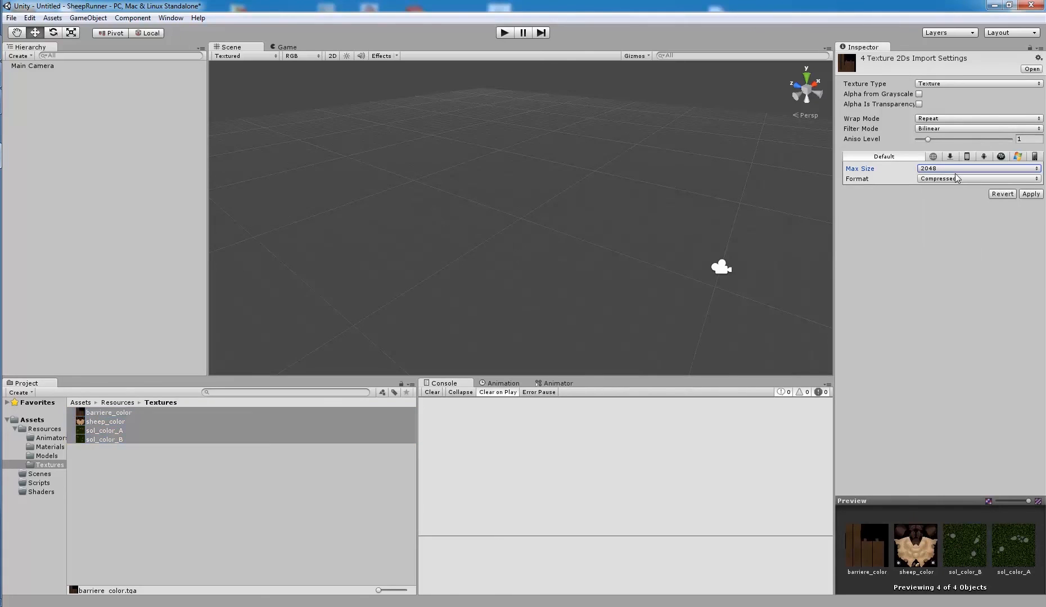
click(951, 128)
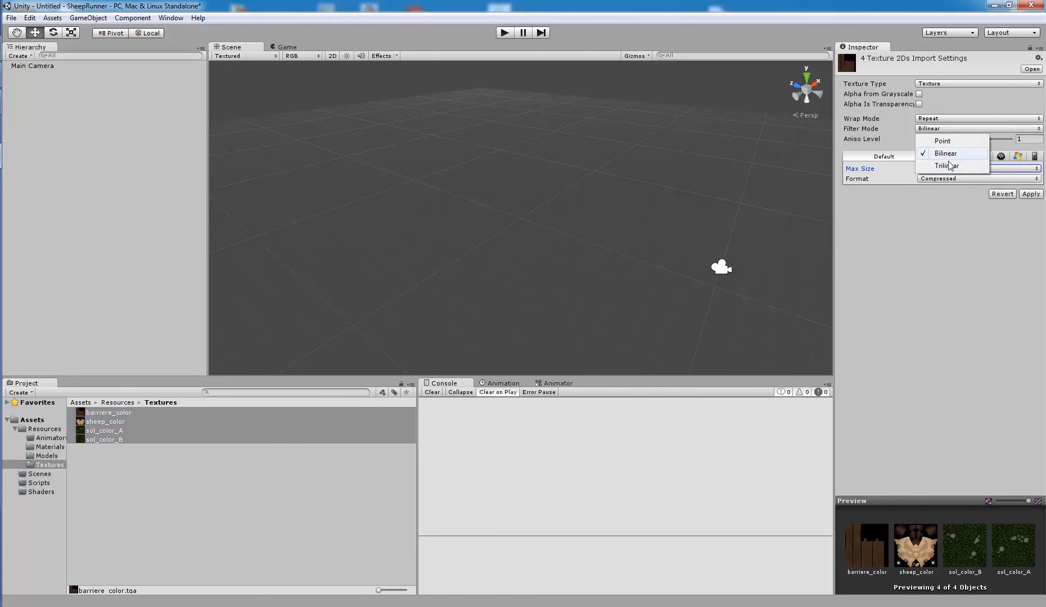
click(950, 164)
drag(952, 139, 960, 139)
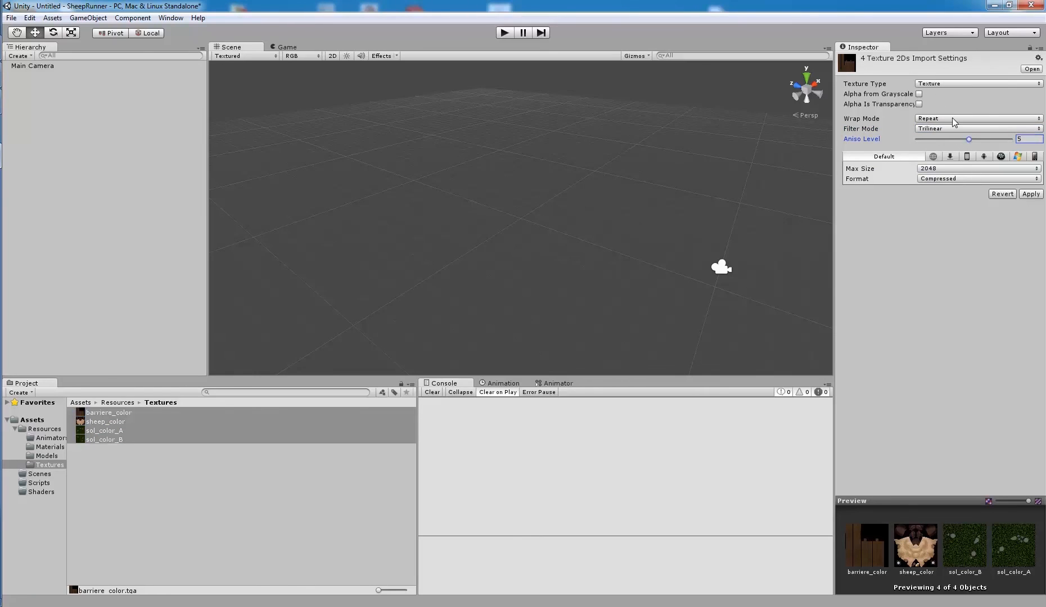
click(1030, 194)
Assign the barriere_color texture as the base texture of barriere_material in the Materials folder
click(49, 448)
click(108, 413)
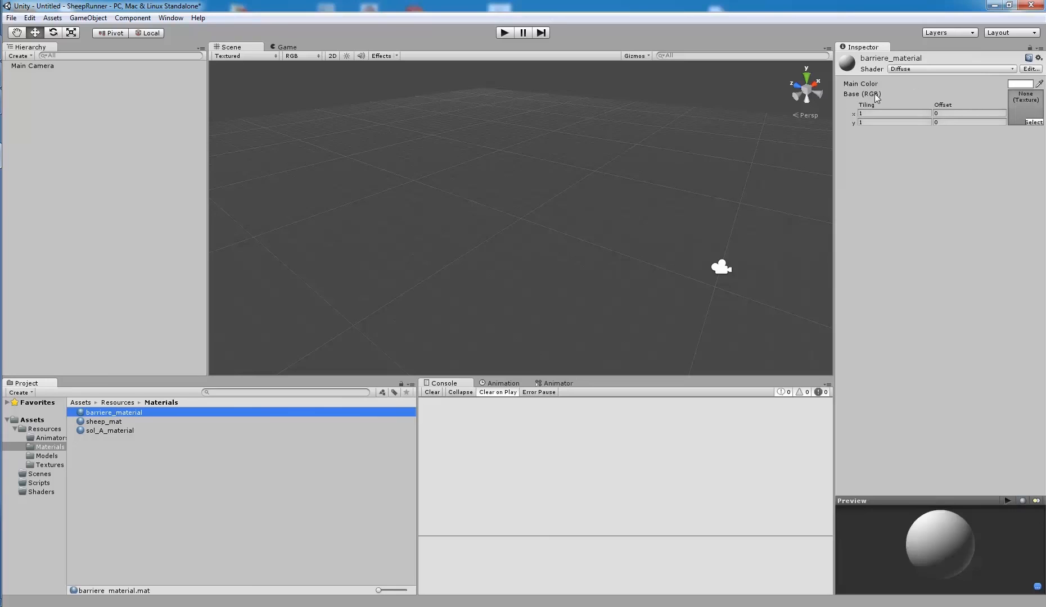
click(1038, 121)
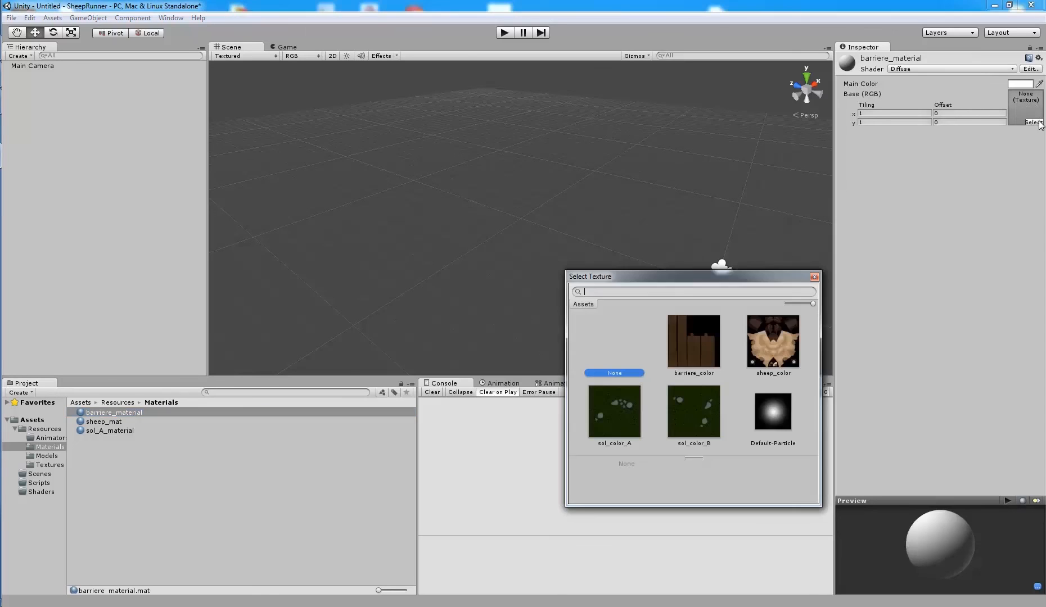
click(690, 346)
click(814, 277)
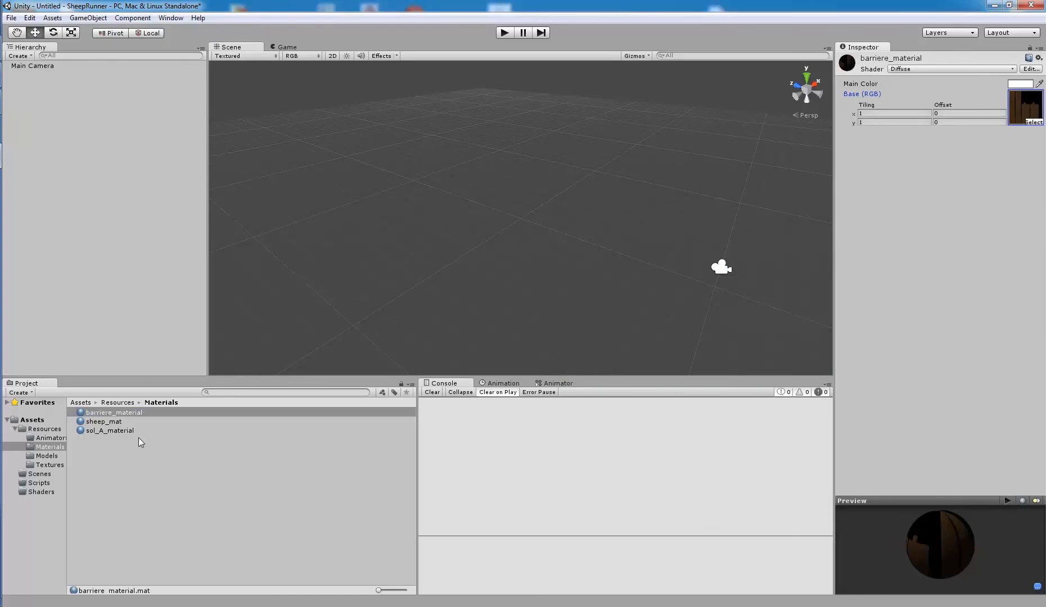
Assign the sheep_color texture as the base texture of sheep_mat
click(112, 422)
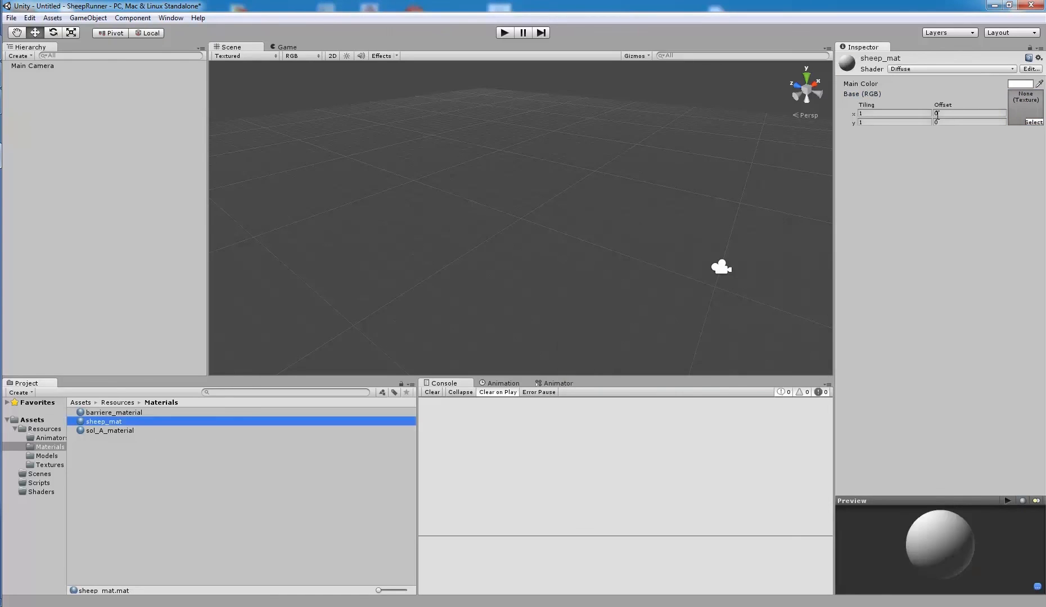
click(1034, 122)
click(775, 345)
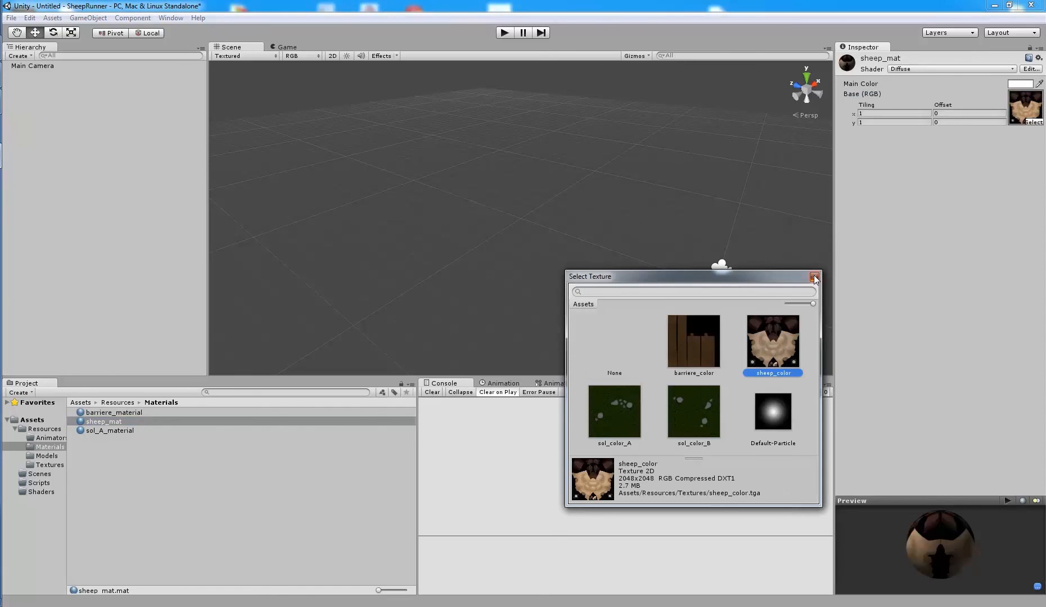
Assign the sol_color_A texture as the base texture of sol_A_material
click(814, 277)
click(126, 430)
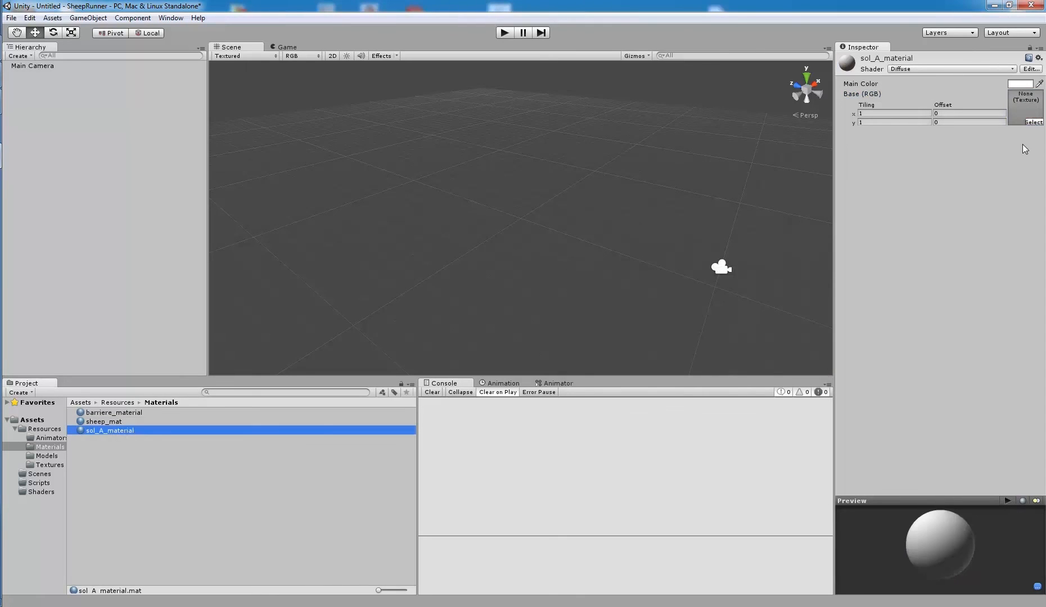
click(1036, 123)
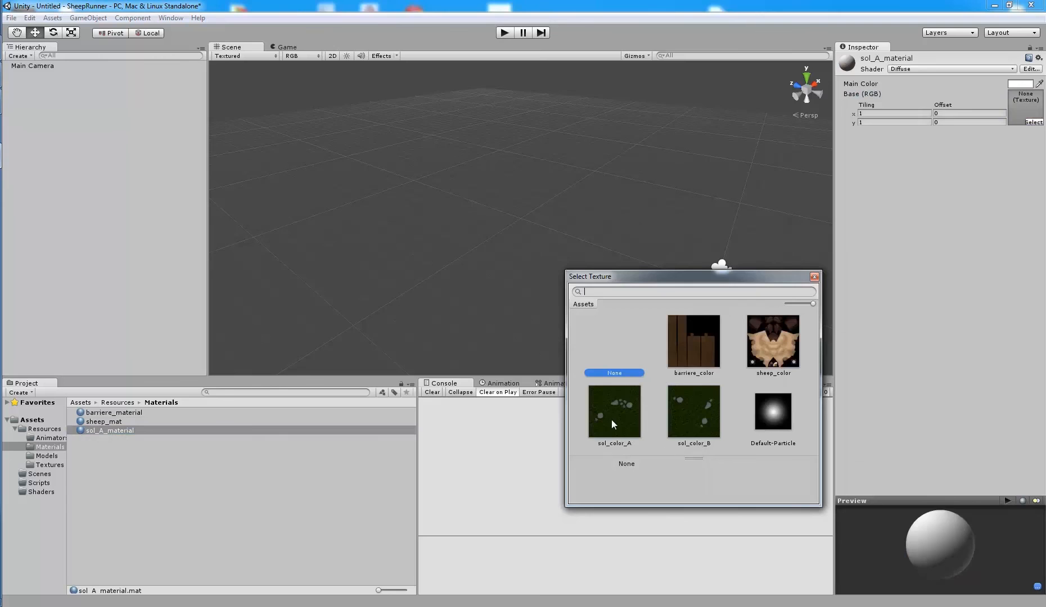
click(613, 423)
click(815, 276)
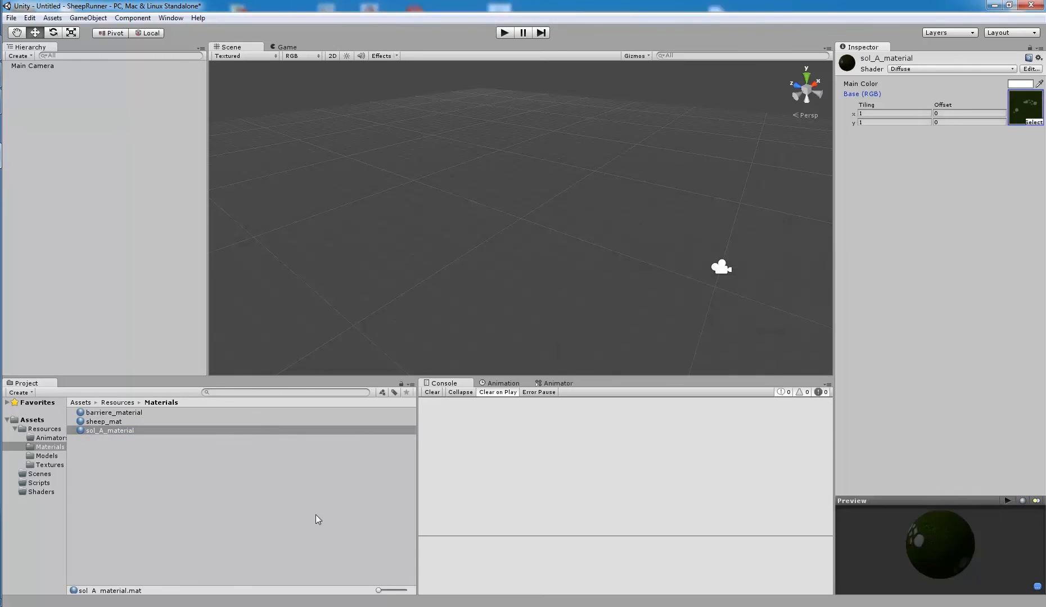
click(315, 514)
Duplicate sol_A_material in the Materials folder and rename the copy sol_B_material
click(116, 431)
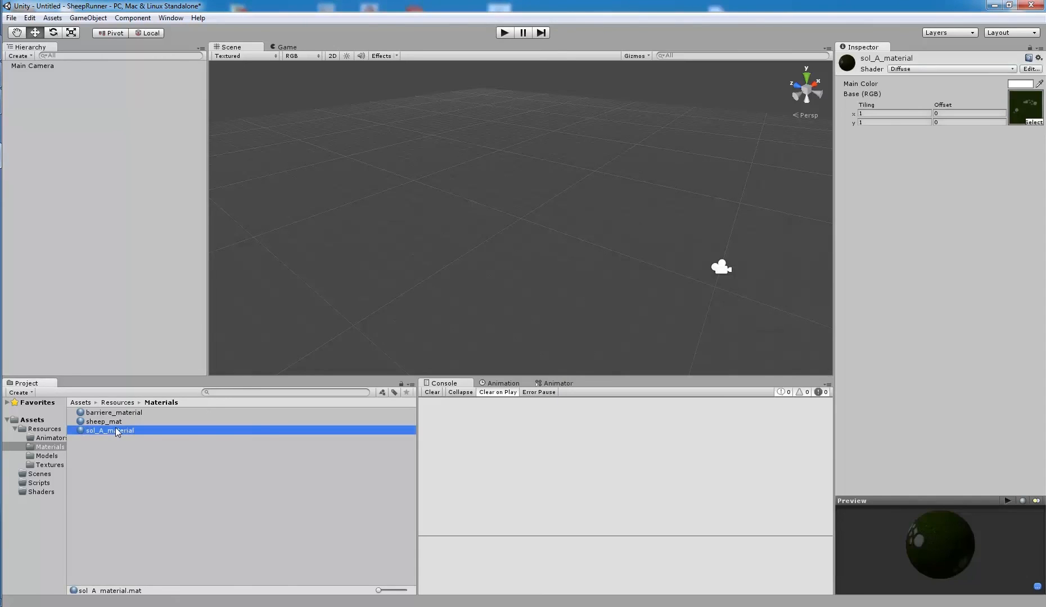
key(ctrl+d)
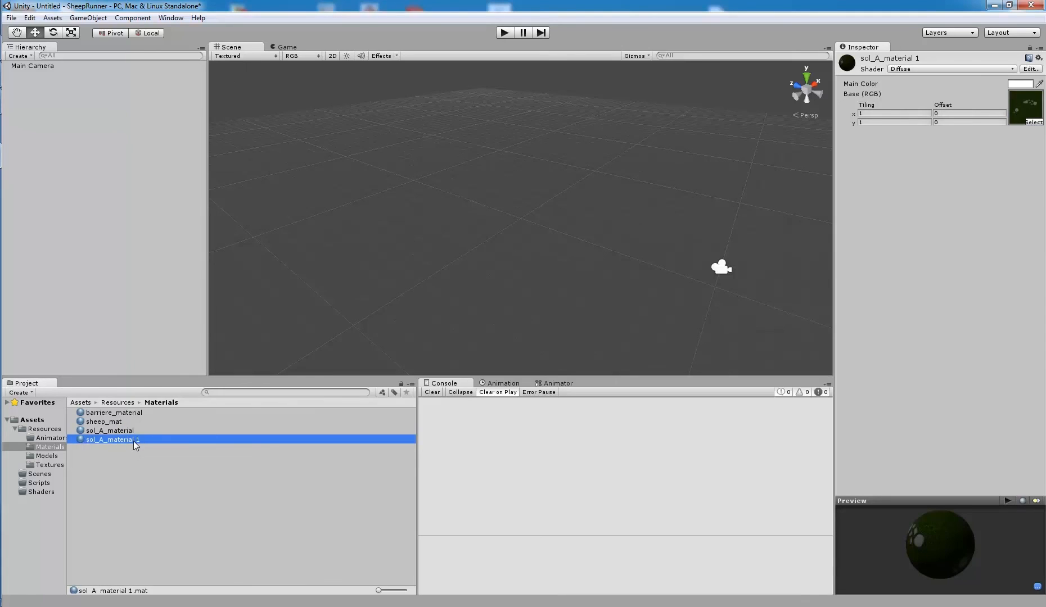
click(133, 442)
key(End)
key(BackSpace)
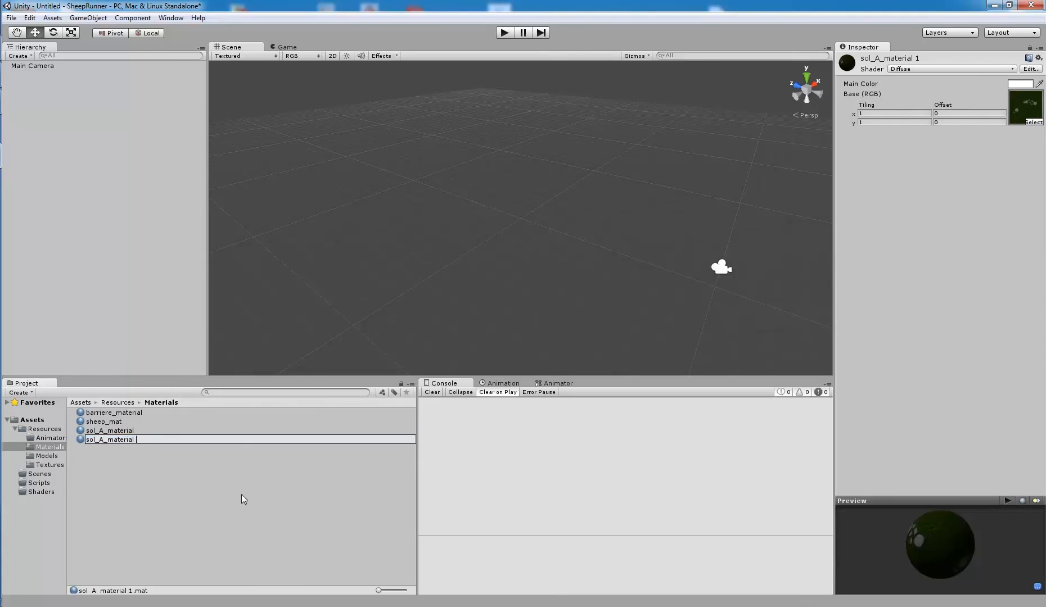
key(BackSpace)
key(Left)
key(Left)
key(Left)
key(Left)
key(Left)
key(Left)
key(Left)
key(shift+Left)
text(B)
key(Return)
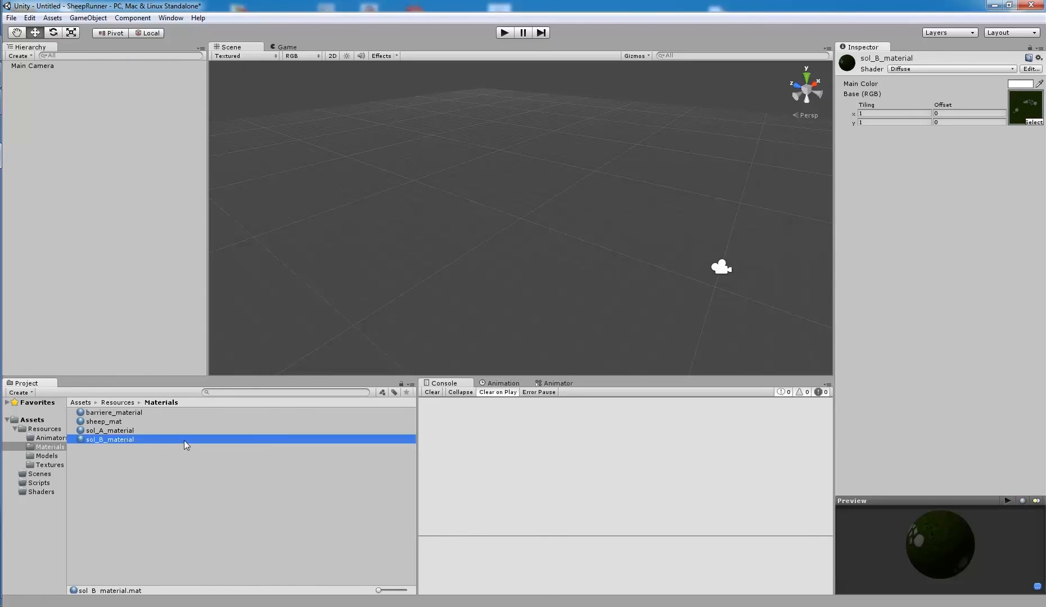
Replace the base texture of sol_B_material with sol_color_B
click(1035, 122)
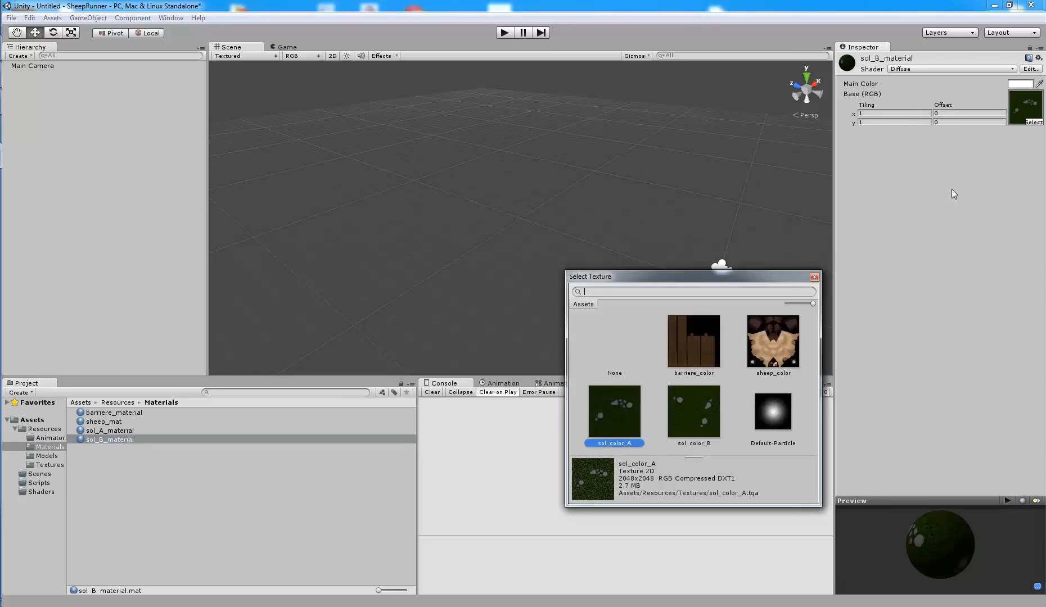
click(690, 415)
click(814, 276)
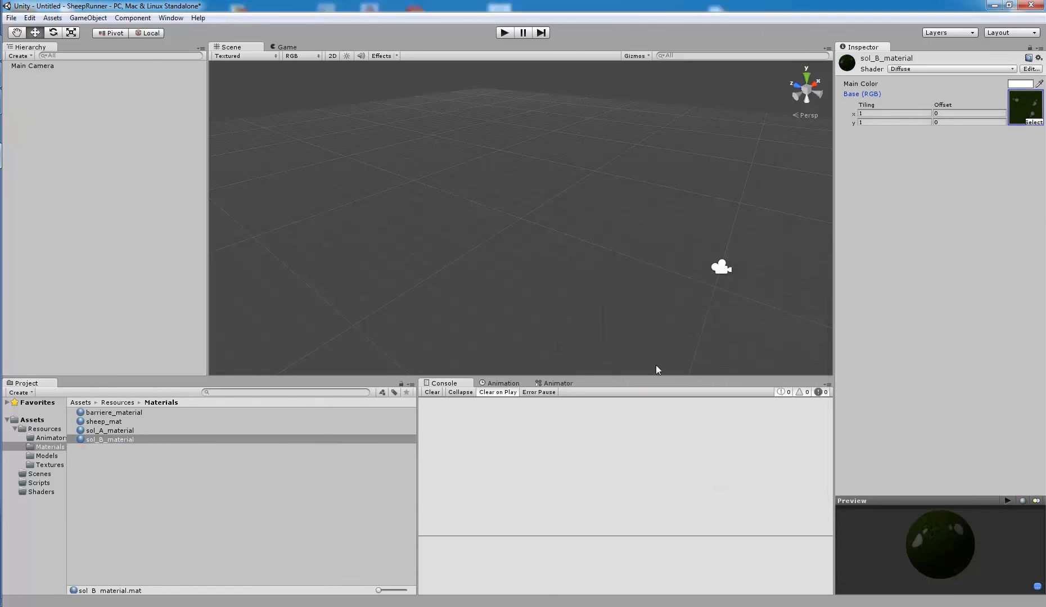
click(186, 501)
Set the rig animation type of the barriere and sol models in the Models folder to None and apply it
click(50, 456)
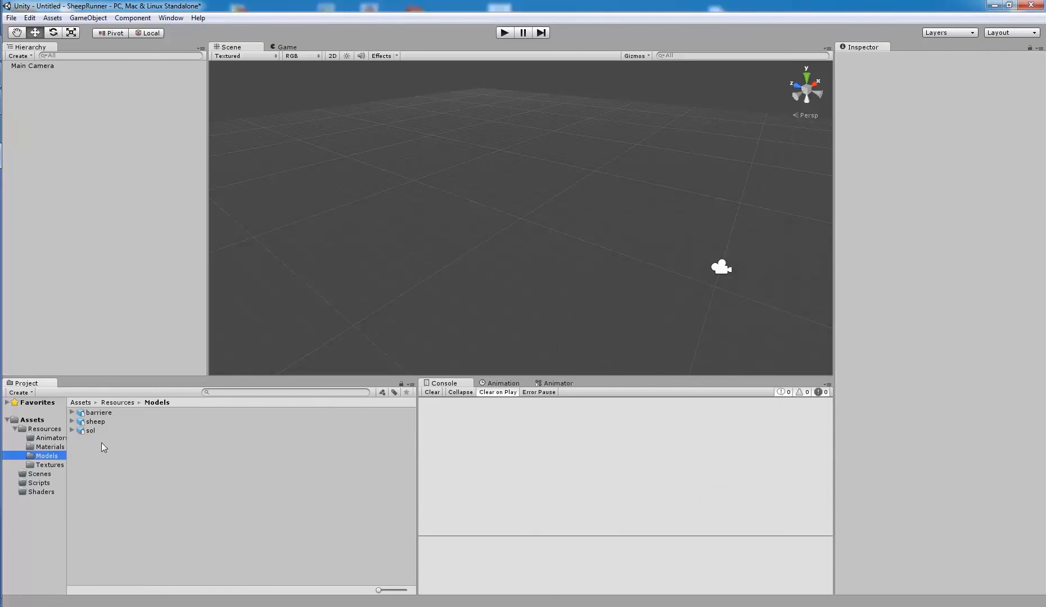
click(98, 414)
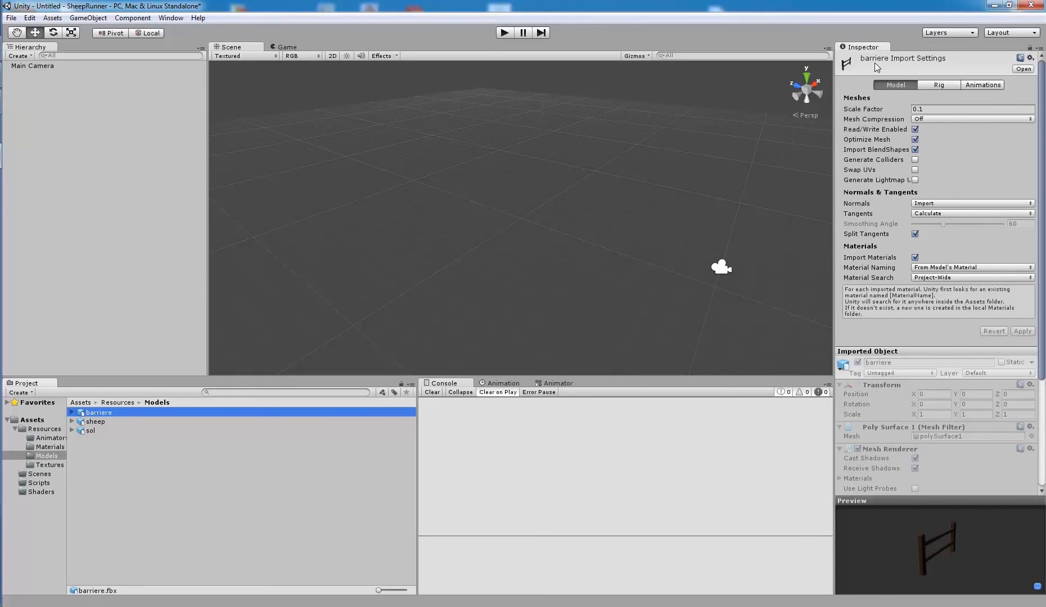
ctrl+click(94, 431)
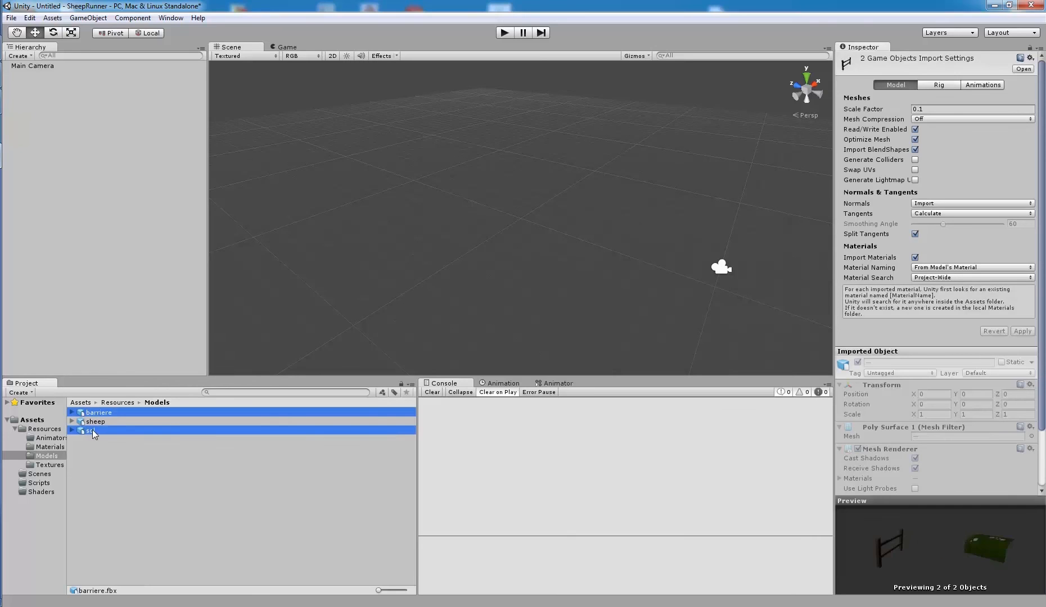
click(940, 85)
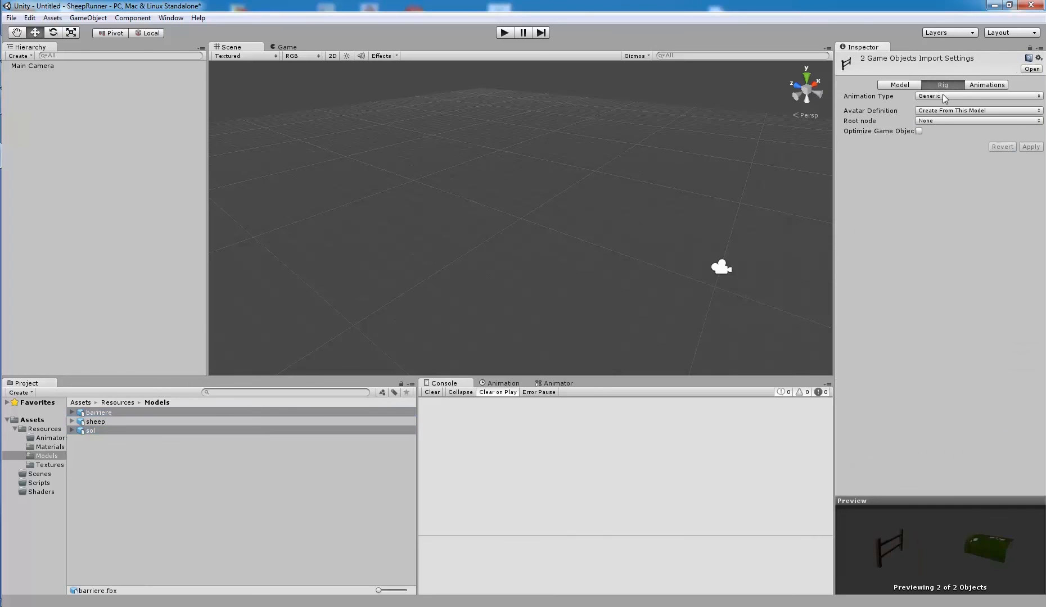
click(938, 97)
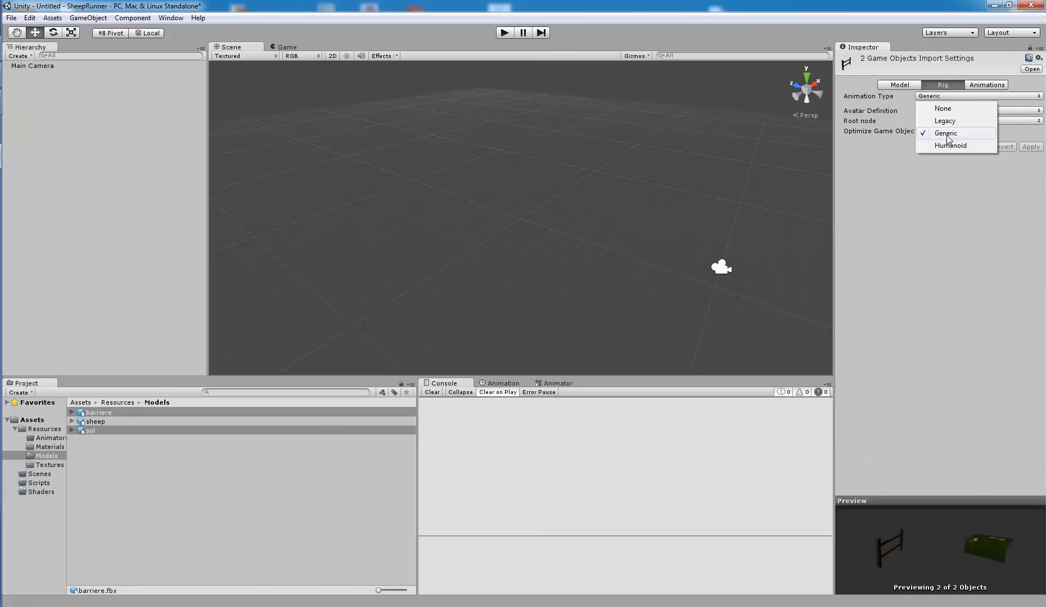
click(940, 104)
click(1032, 116)
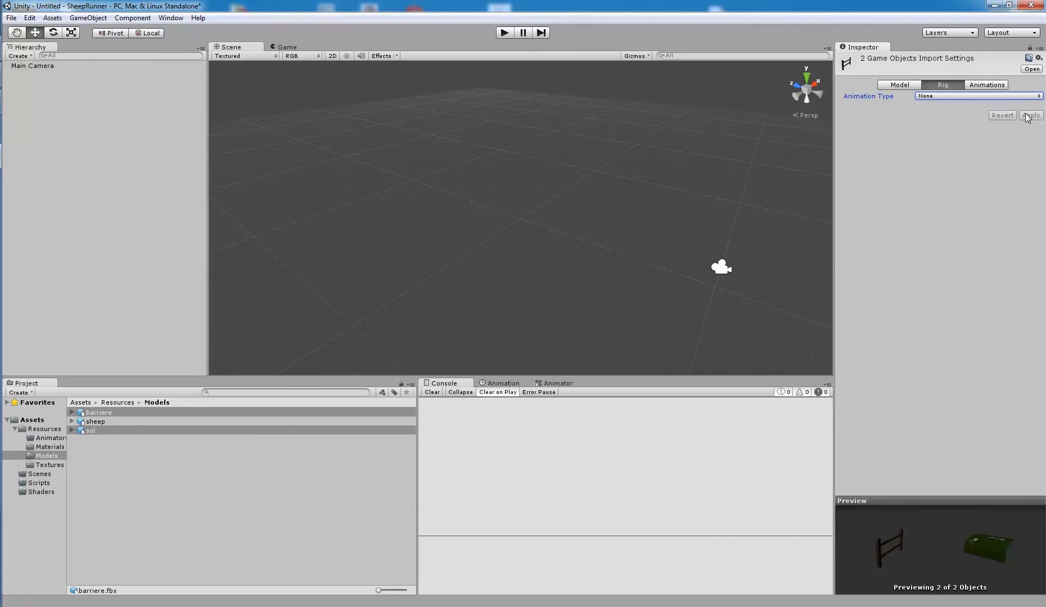
click(991, 88)
click(943, 87)
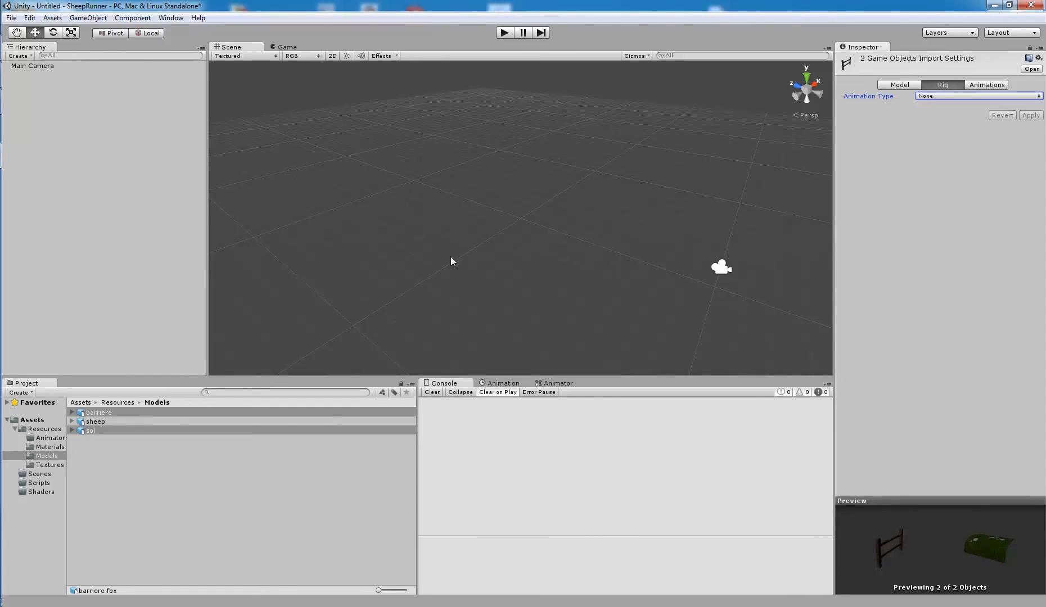
Show the sheep model's import settings and enlarge the Inspector and its model preview
click(104, 423)
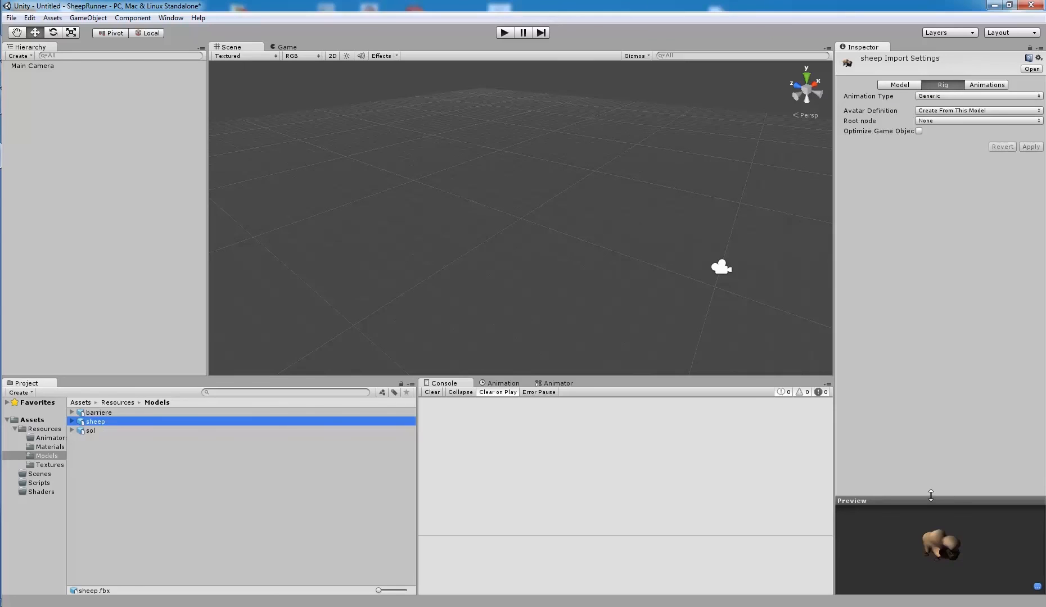
click(935, 350)
drag(913, 502, 933, 334)
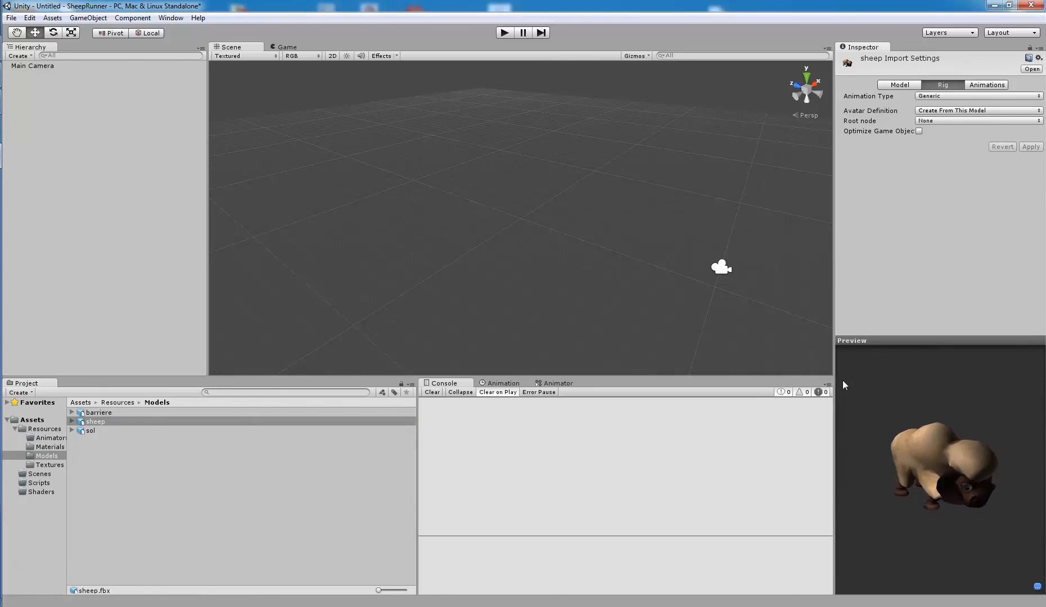
drag(834, 378, 747, 377)
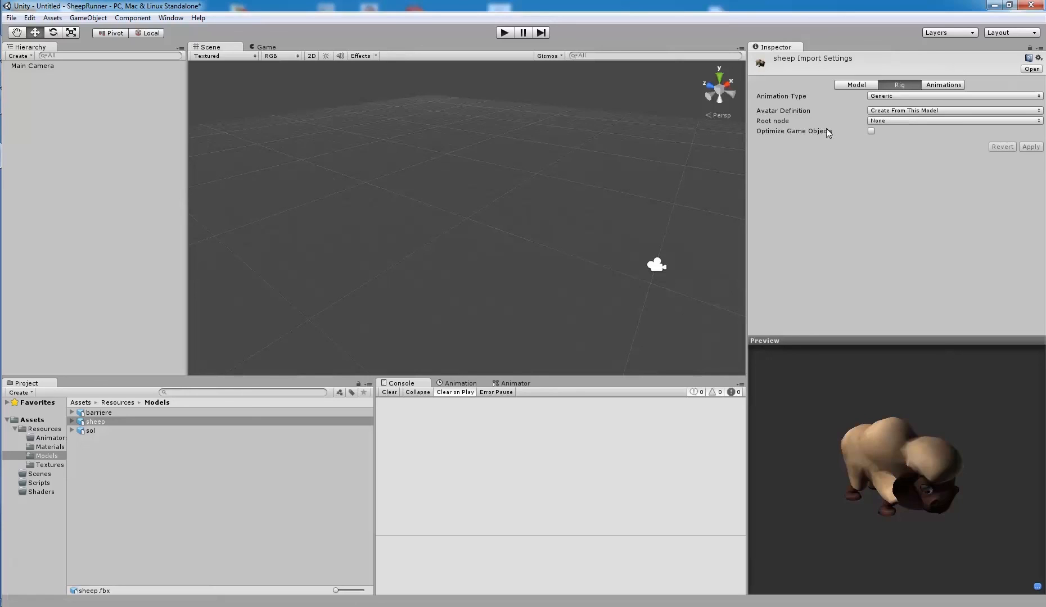
Set the root node of the sheep model's Generic rig to globalmove and apply the import settings
click(910, 122)
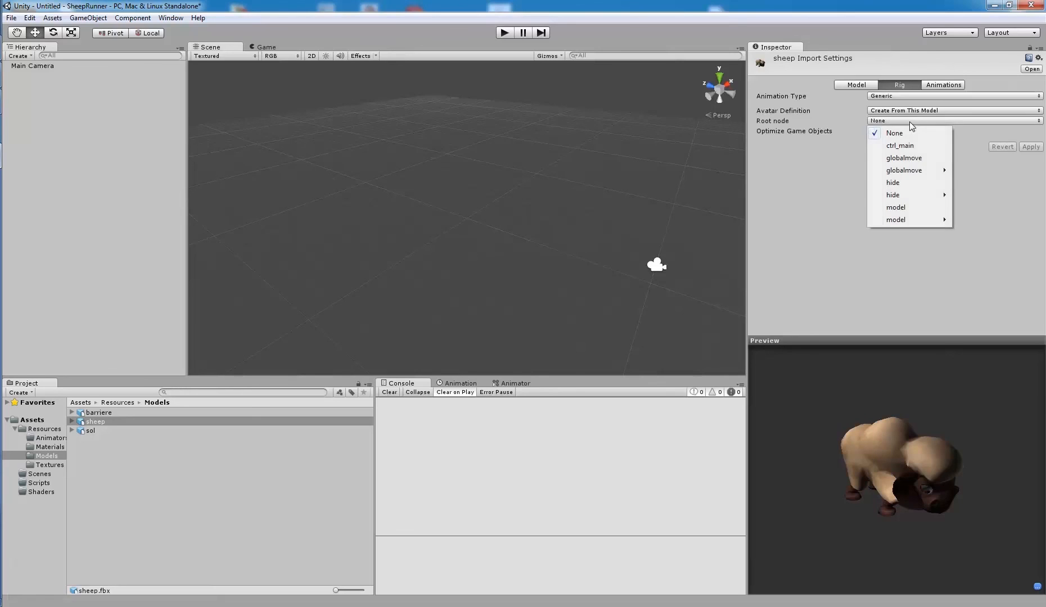
click(924, 160)
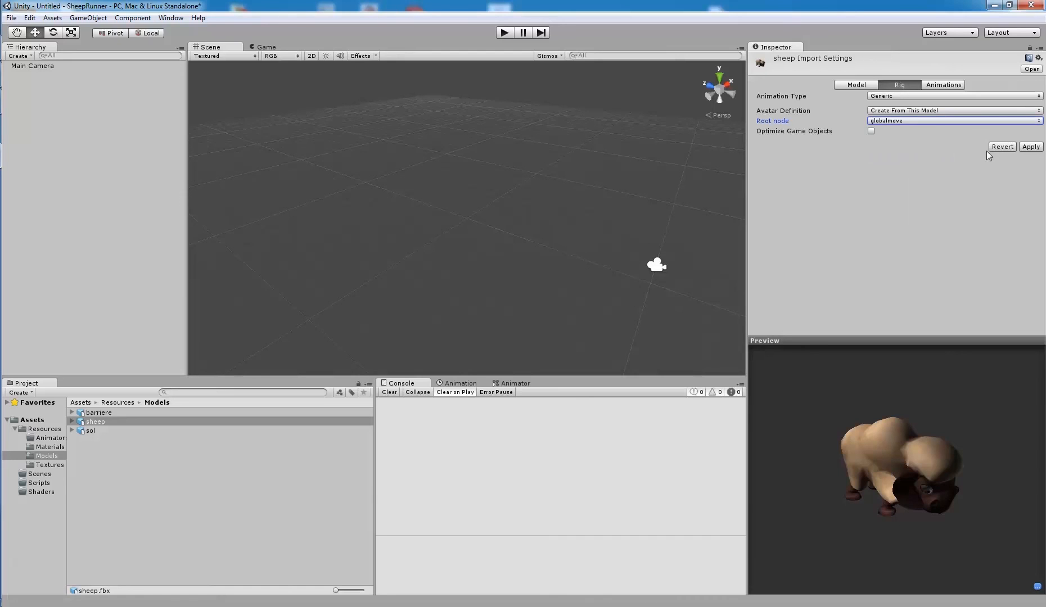
click(1031, 147)
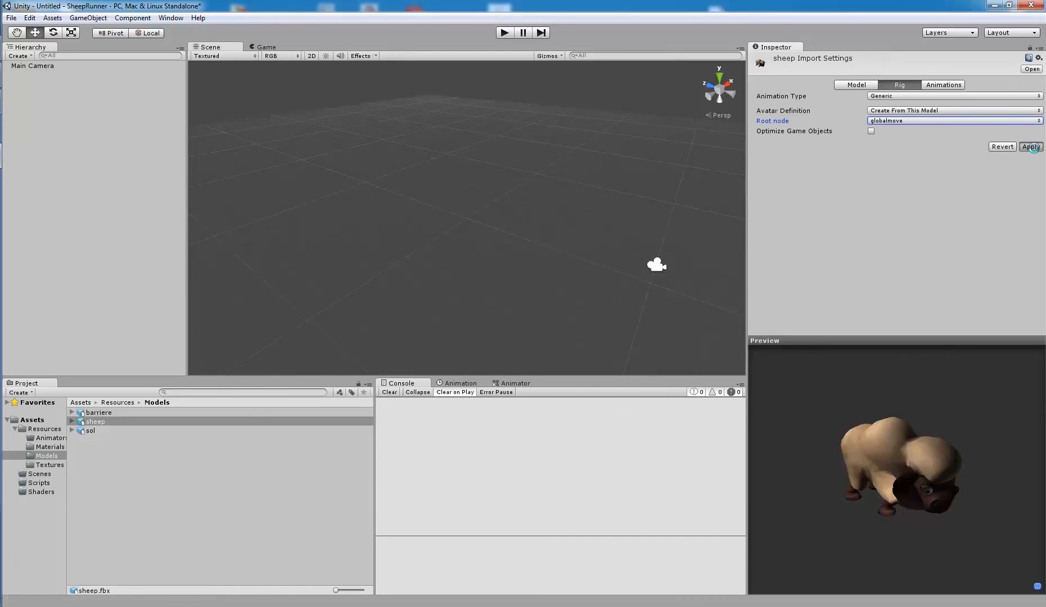